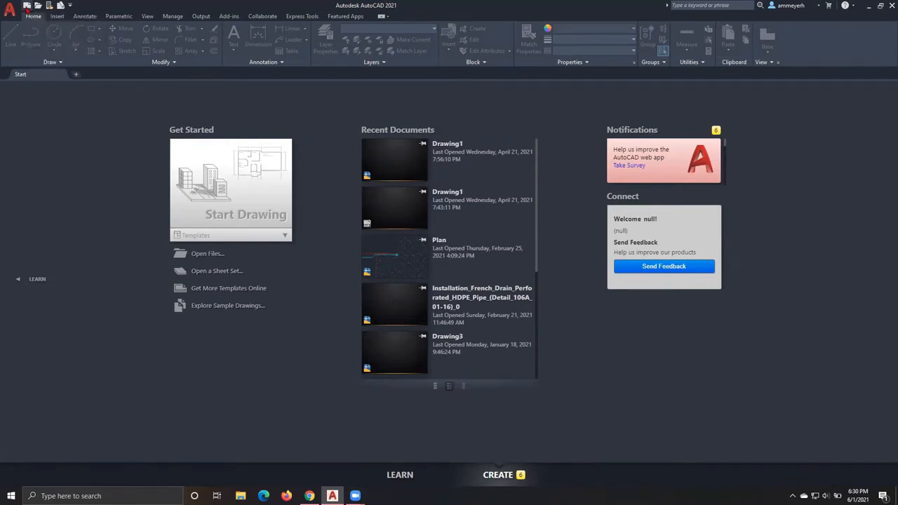
- Create a new drawing from the acad.dwt template and save it to the Desktop as Tutorial Basics
{"action": "left_click", "coordinate": [26, 5]}
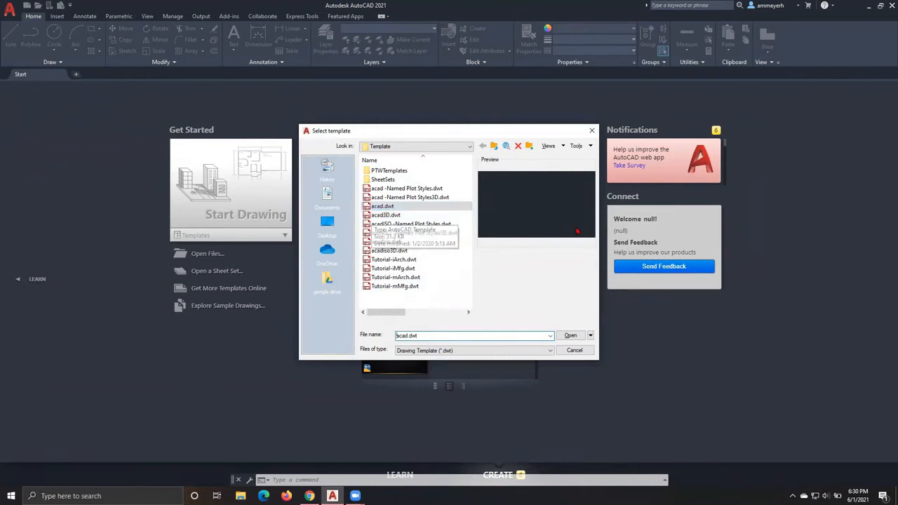
{"action": "left_click", "coordinate": [573, 333]}
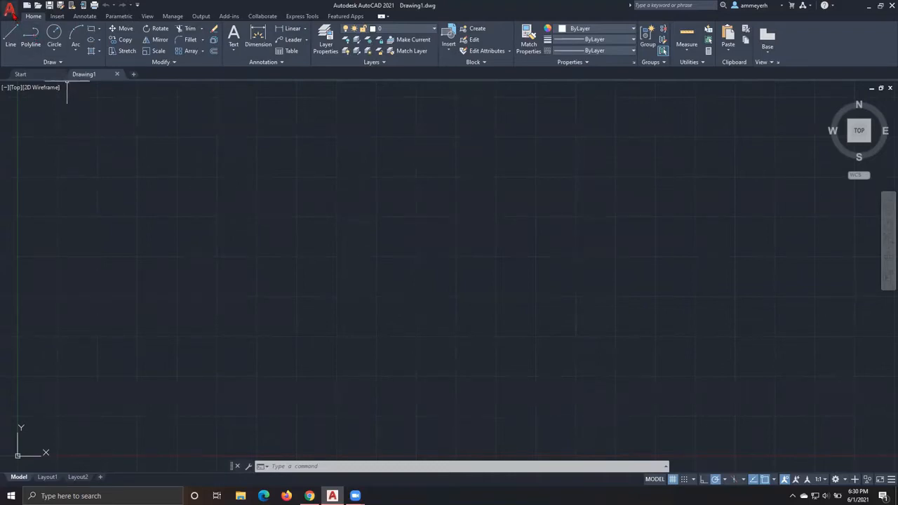
{"action": "left_click", "coordinate": [10, 10]}
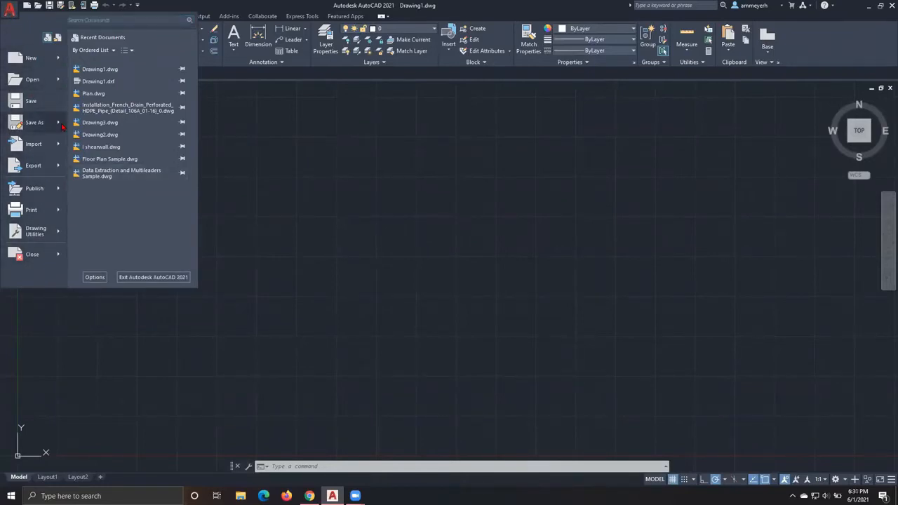
{"action": "mouse_move", "coordinate": [63, 126]}
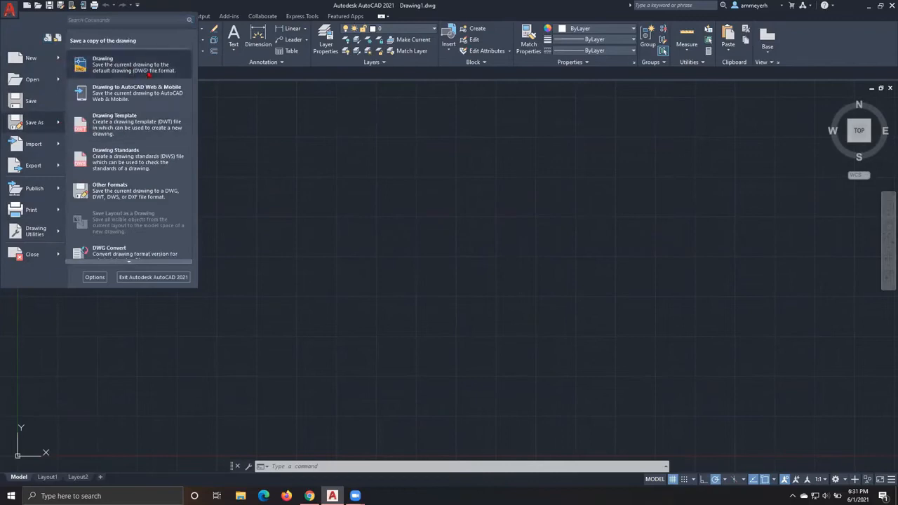
{"action": "left_click", "coordinate": [121, 70]}
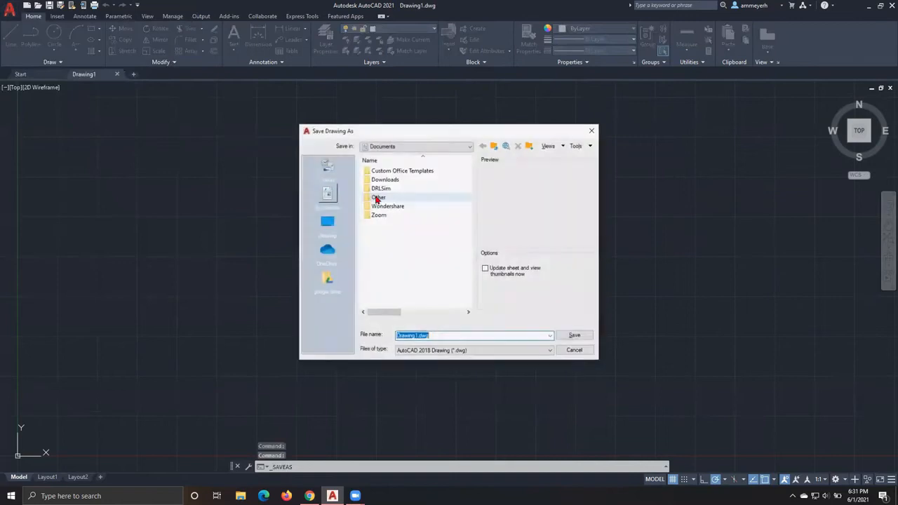
{"action": "left_click", "coordinate": [329, 225]}
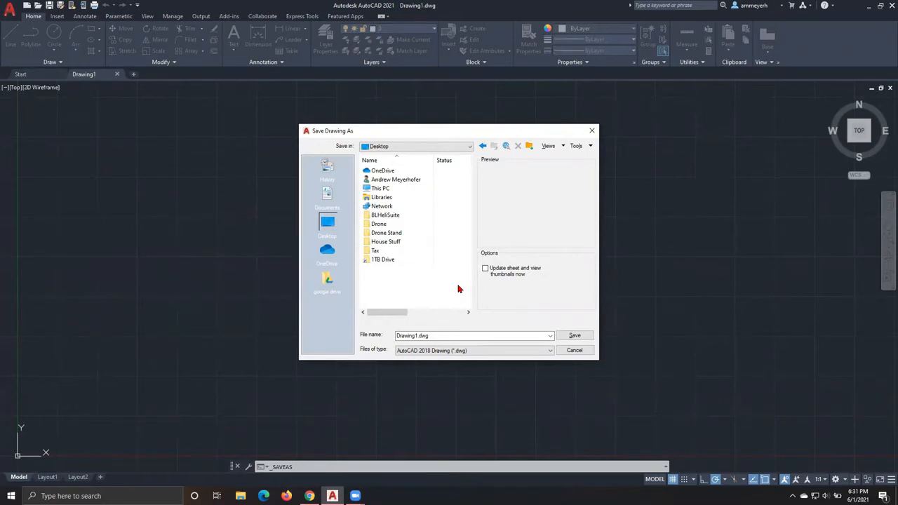
{"action": "double_click", "coordinate": [409, 337]}
{"action": "type", "text": "Tutorial Basics"}
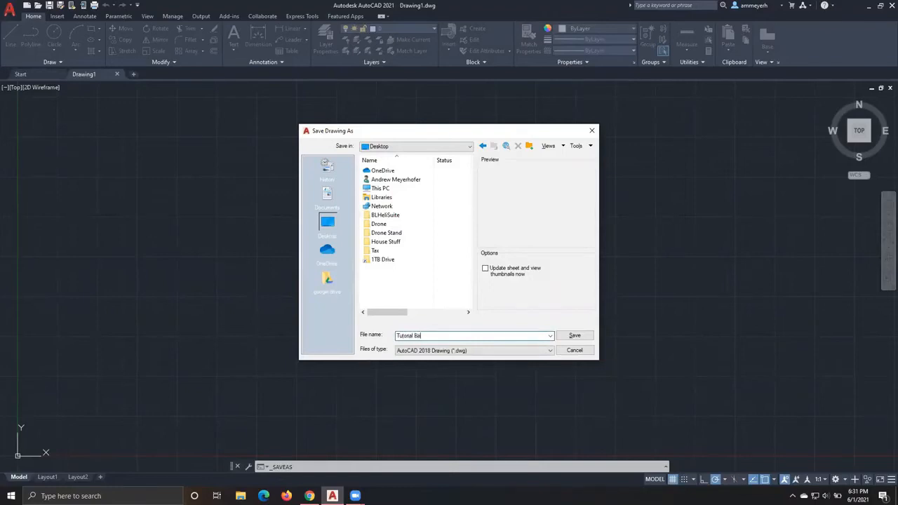
{"action": "left_click", "coordinate": [575, 335]}
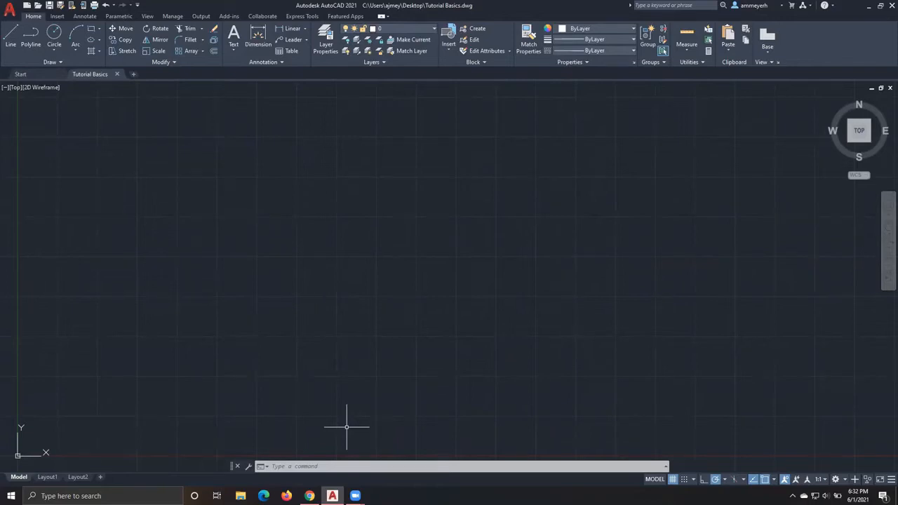
- Set the length type of the drawing units to Architectural
{"action": "type", "text": "units"}
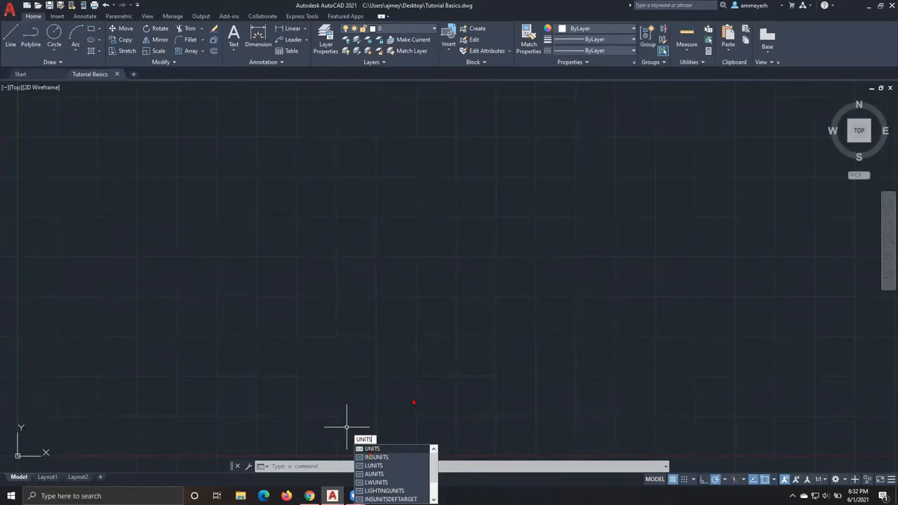
{"action": "key", "text": "Return"}
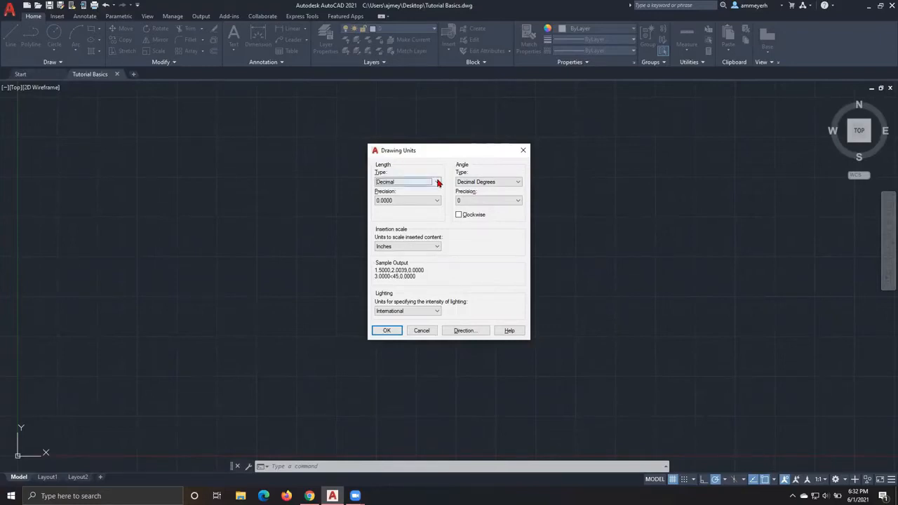
{"action": "left_click", "coordinate": [438, 183]}
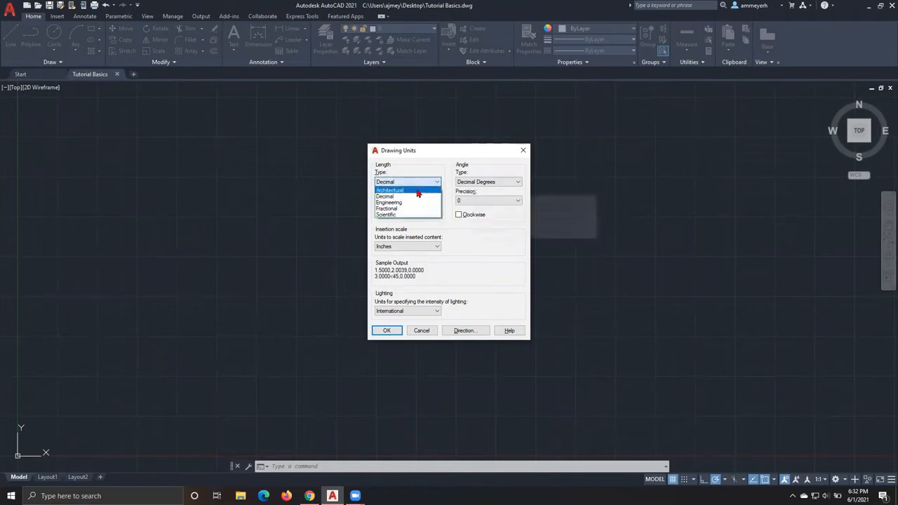
{"action": "left_click", "coordinate": [419, 192]}
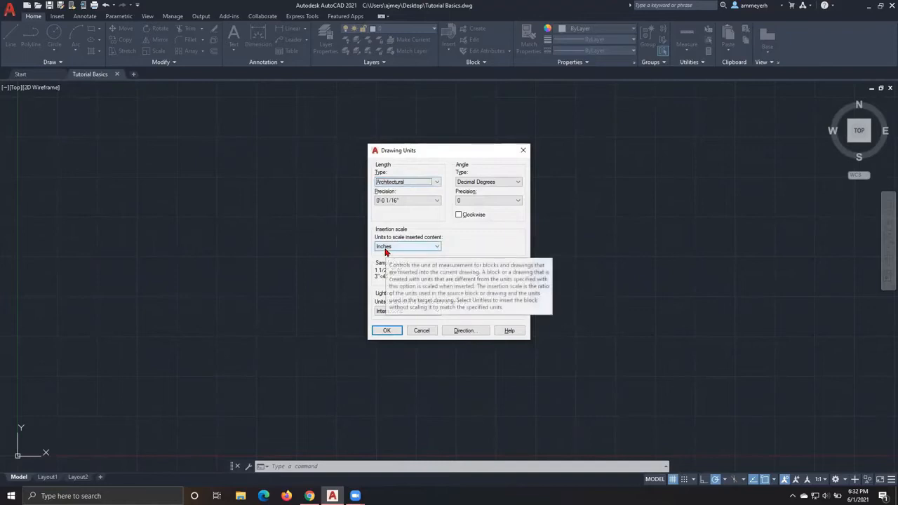
{"action": "left_click", "coordinate": [492, 185]}
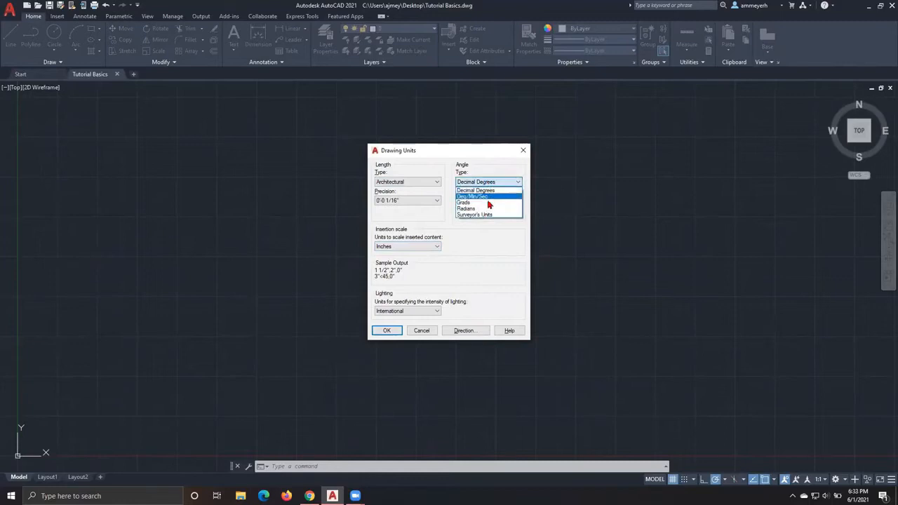
{"action": "left_click", "coordinate": [502, 164]}
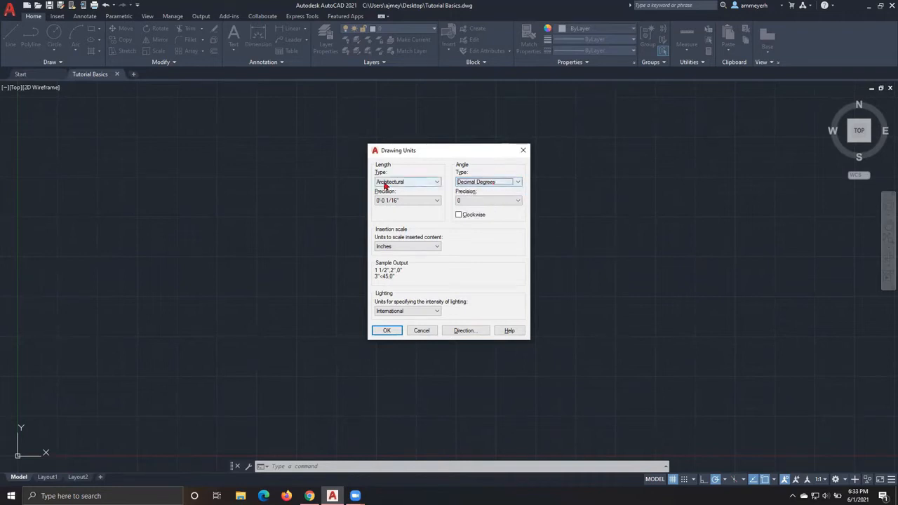
{"action": "left_click", "coordinate": [387, 331]}
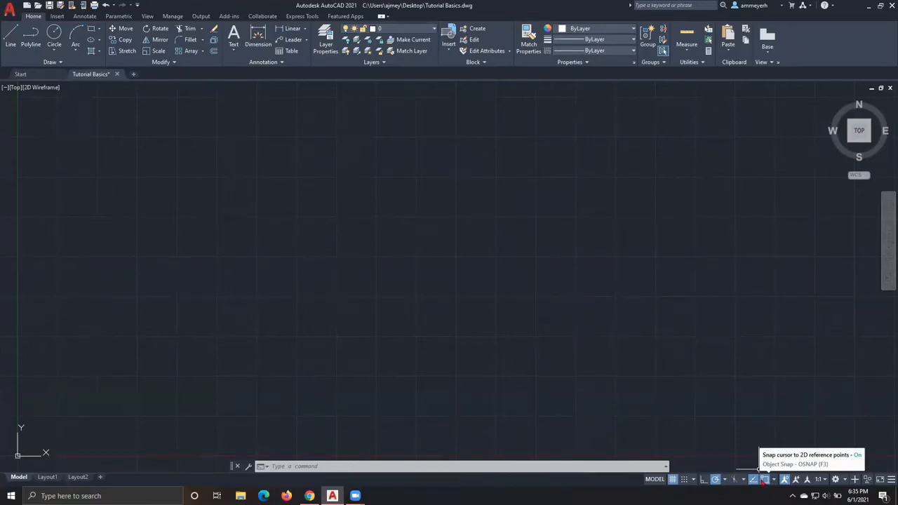
- Switch object snap off and back on twice
{"action": "left_click", "coordinate": [765, 480]}
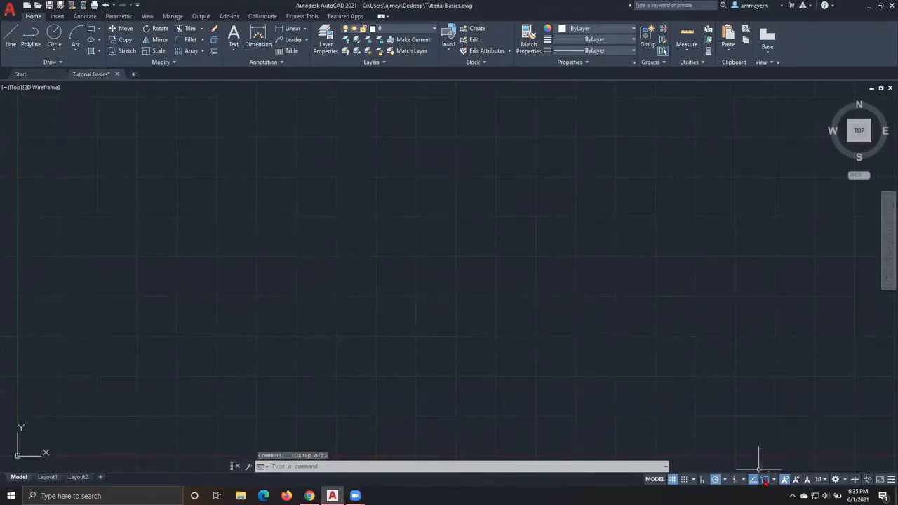
{"action": "left_click", "coordinate": [765, 480]}
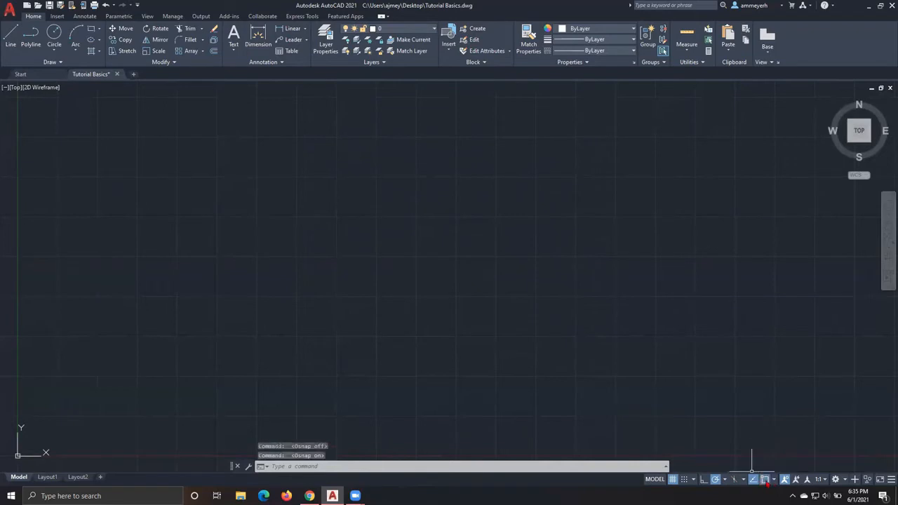
{"action": "left_click", "coordinate": [765, 480]}
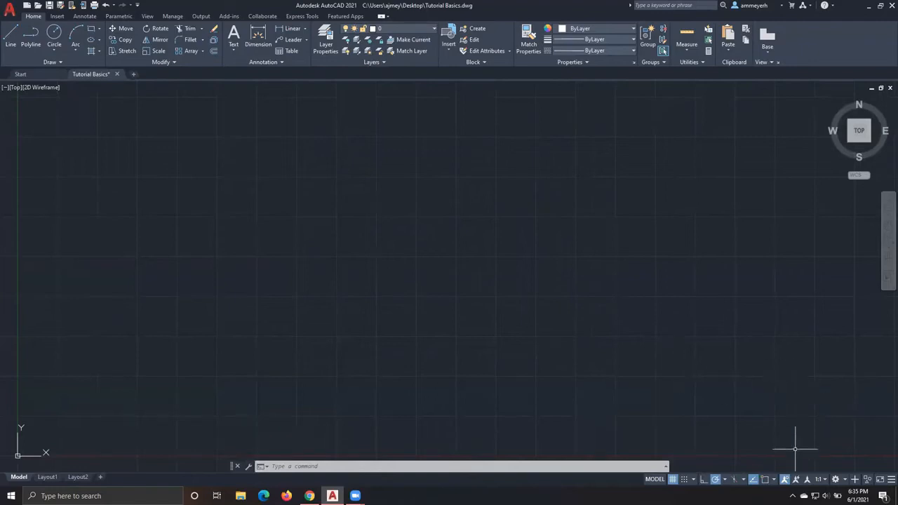
{"action": "left_click", "coordinate": [765, 483]}
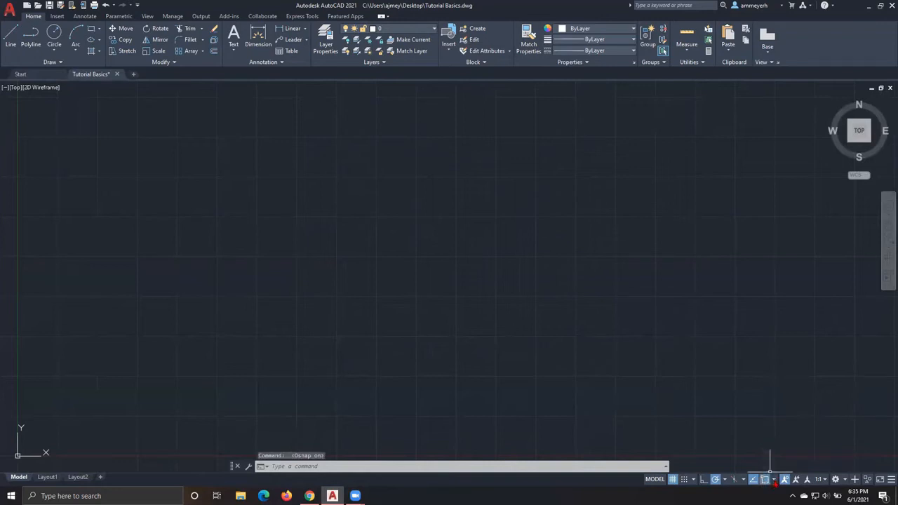
- Turn off the Geometric Center object snap mode and review the polar tracking increment angles in the drafting settings
{"action": "left_click", "coordinate": [775, 480]}
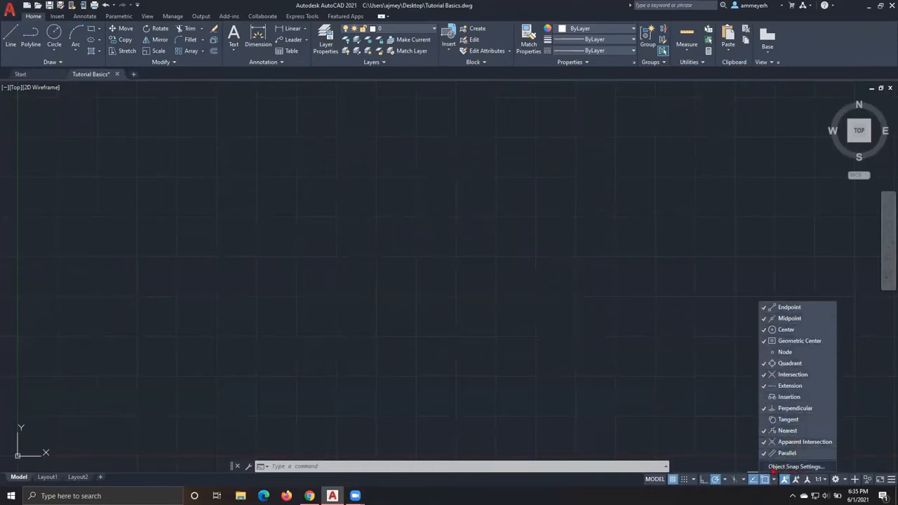
{"action": "left_click", "coordinate": [814, 467]}
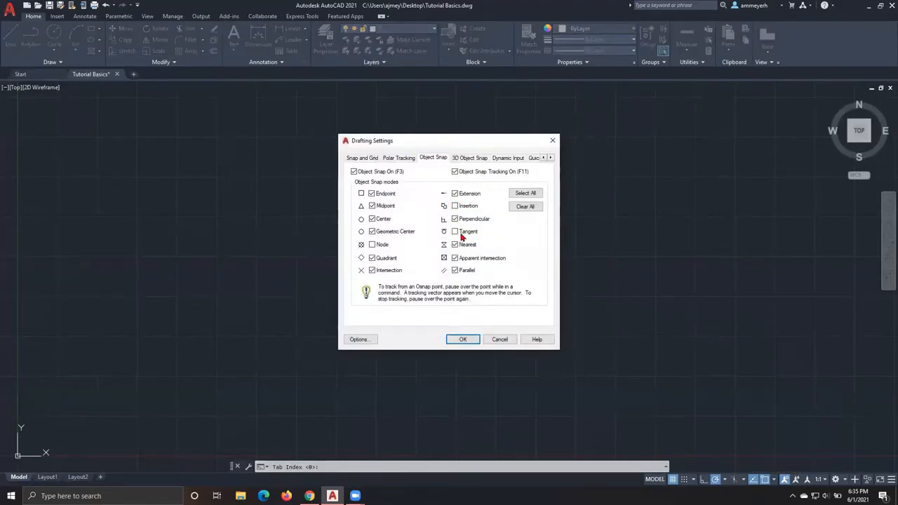
{"action": "left_click", "coordinate": [372, 232]}
{"action": "left_click", "coordinate": [409, 161]}
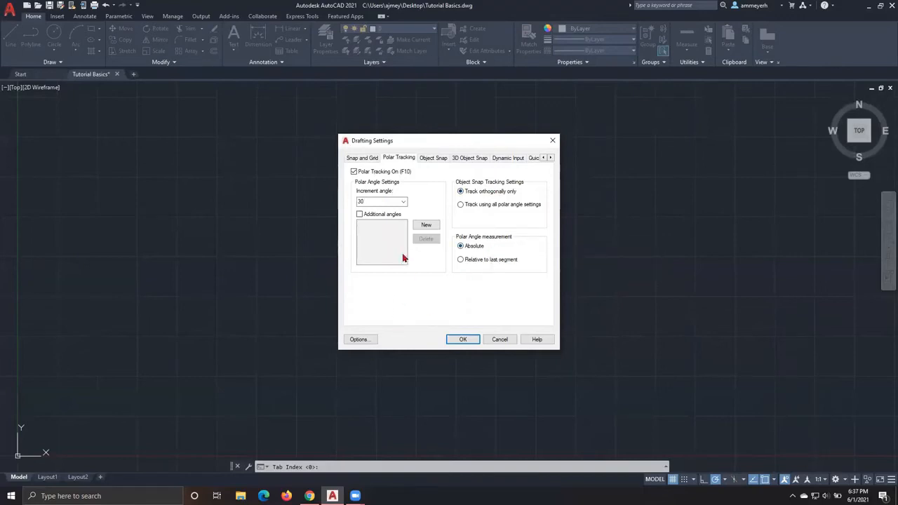
{"action": "left_click", "coordinate": [404, 202]}
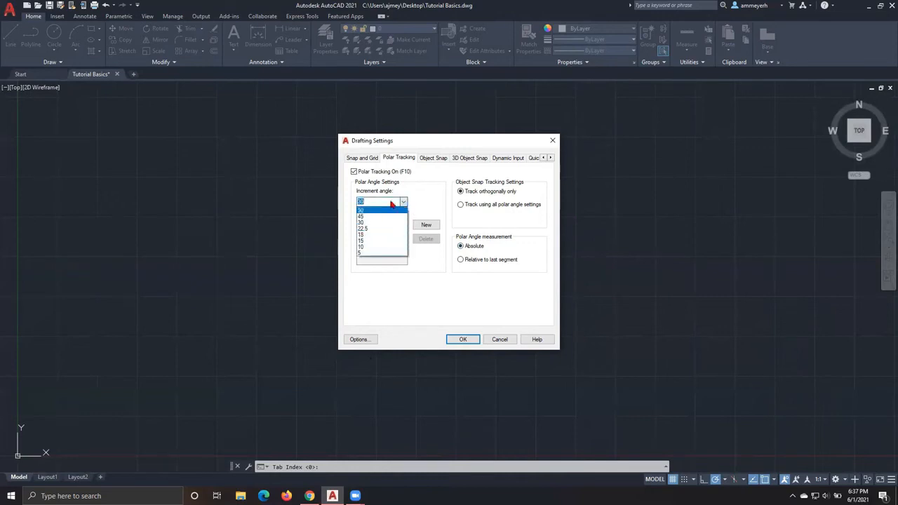
{"action": "left_click", "coordinate": [433, 189]}
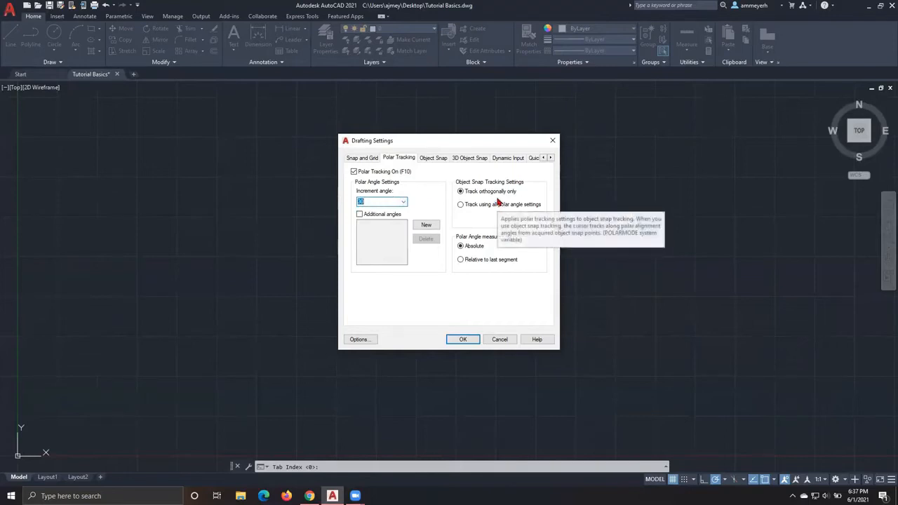
{"action": "left_click", "coordinate": [433, 158]}
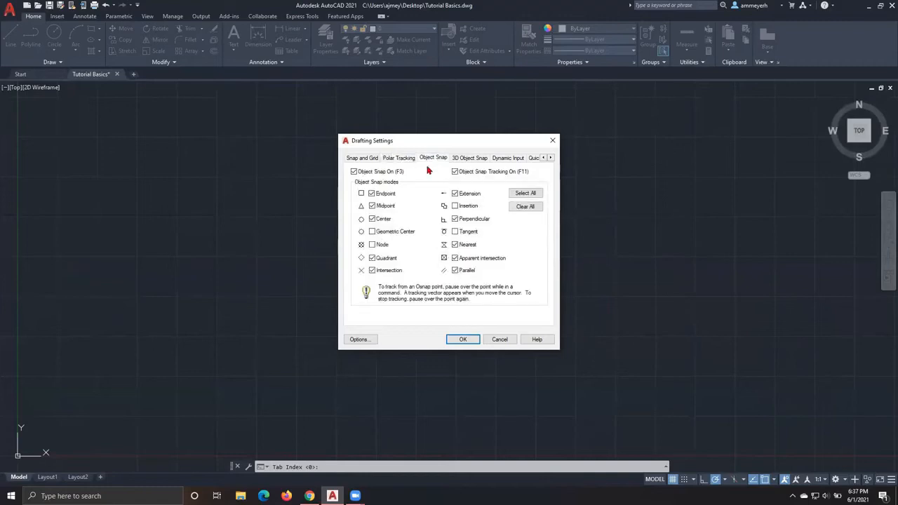
{"action": "left_click", "coordinate": [463, 339]}
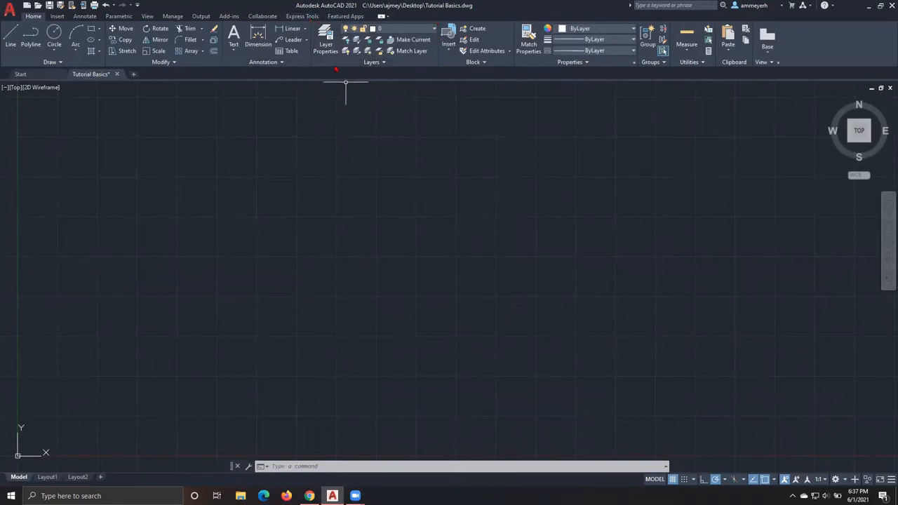
- Create a new layer named Upper Deck
{"action": "right_click", "coordinate": [327, 50]}
{"action": "left_click", "coordinate": [323, 40]}
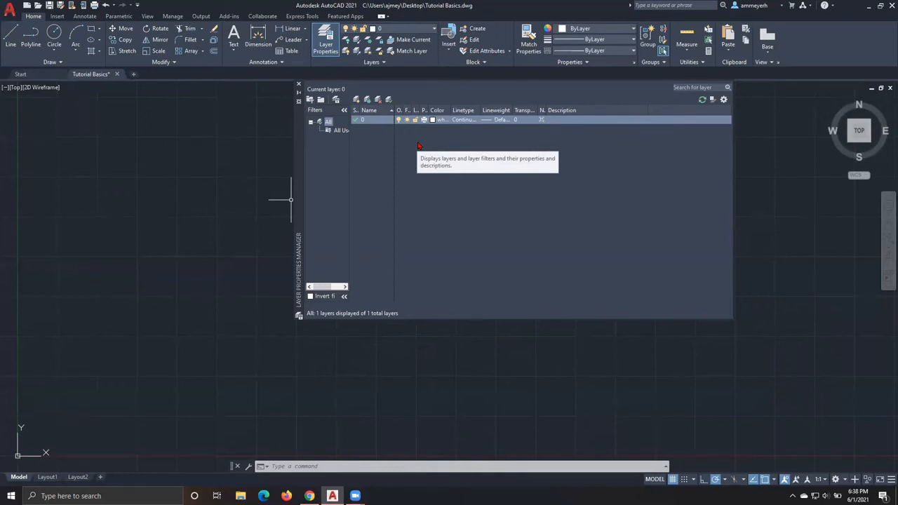
{"action": "left_click", "coordinate": [357, 100]}
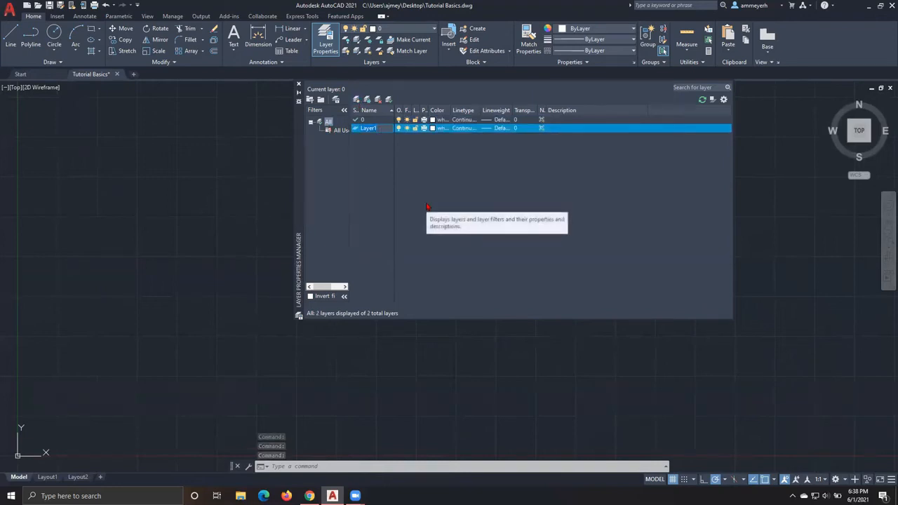
{"action": "type", "text": "Upper Deck"}
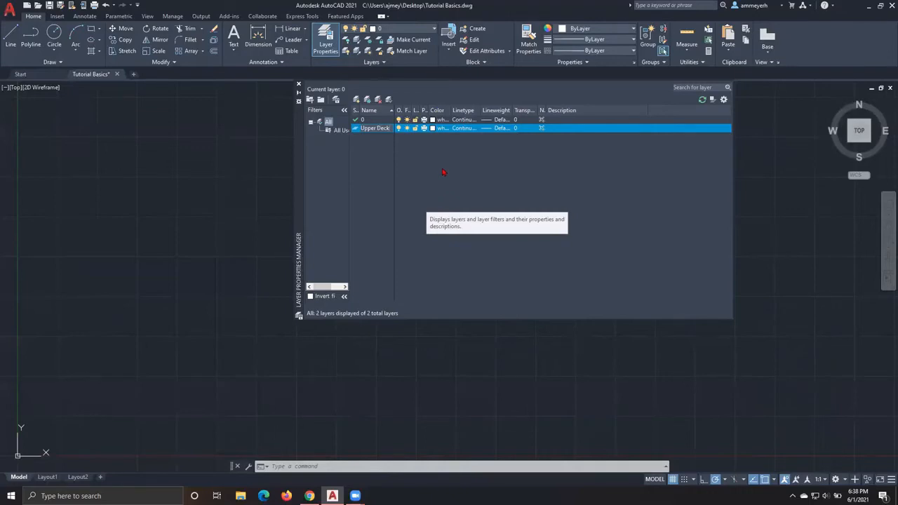
{"action": "key", "text": "Return"}
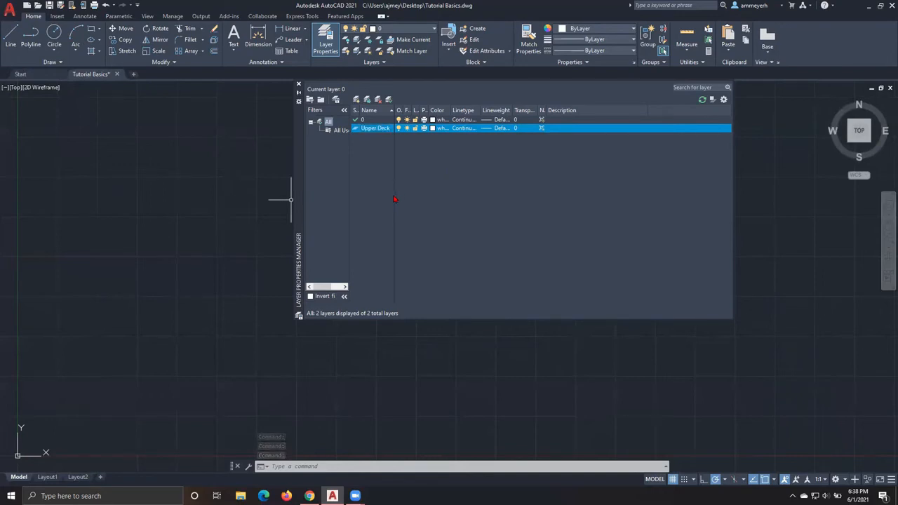
- Set the Upper Deck layer's color to red and close the layer manager
{"action": "left_click", "coordinate": [434, 131]}
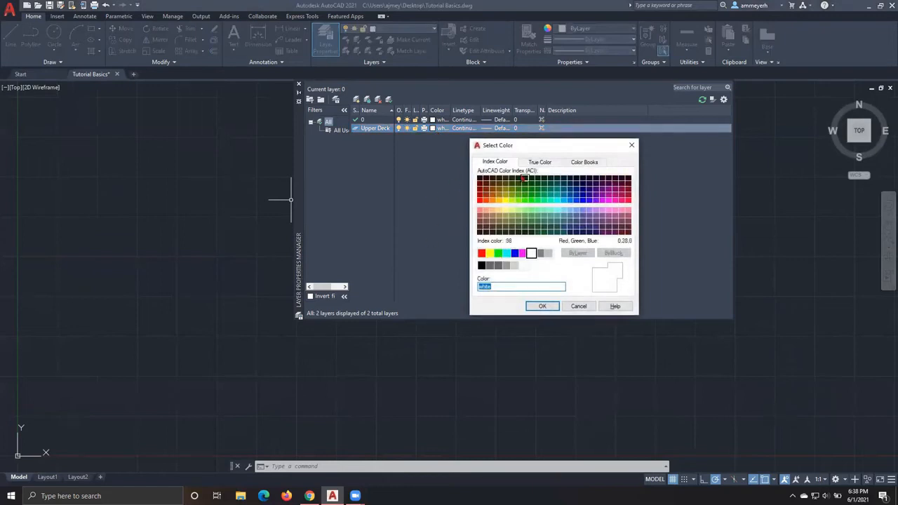
{"action": "left_click", "coordinate": [482, 254]}
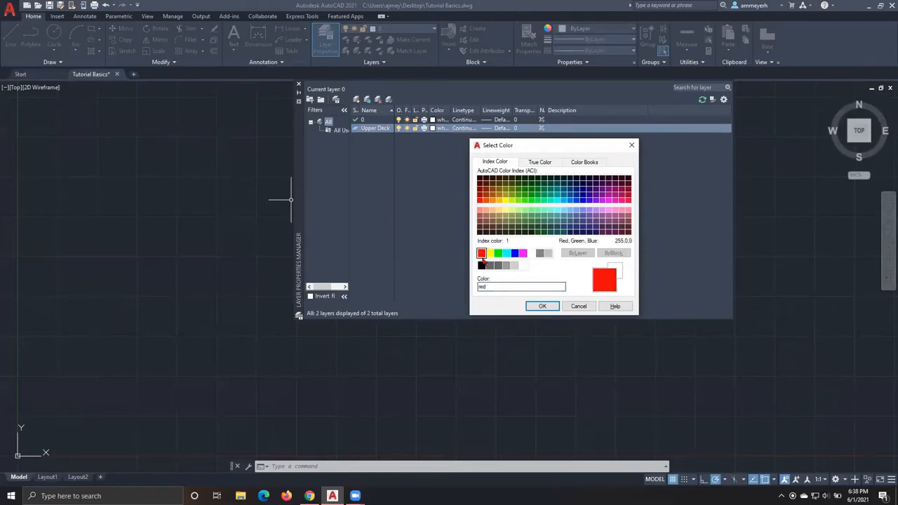
{"action": "left_click", "coordinate": [543, 307]}
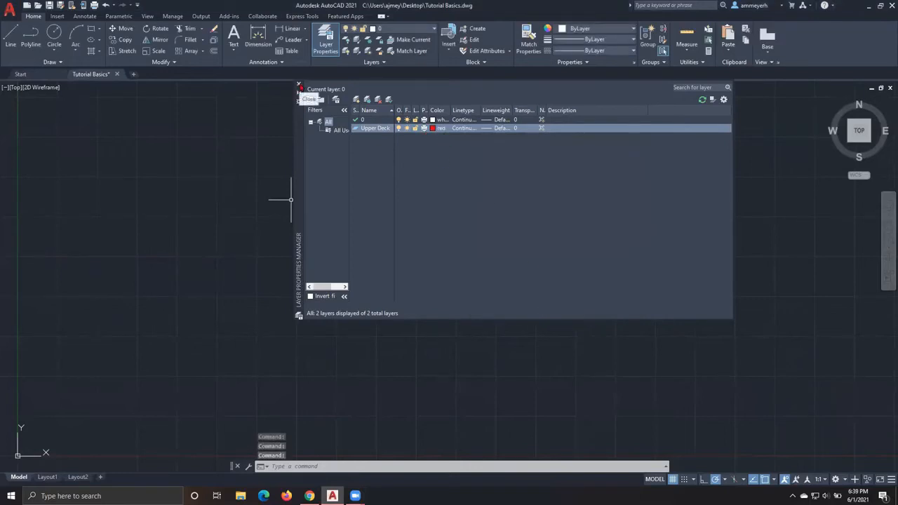
{"action": "left_click", "coordinate": [299, 85]}
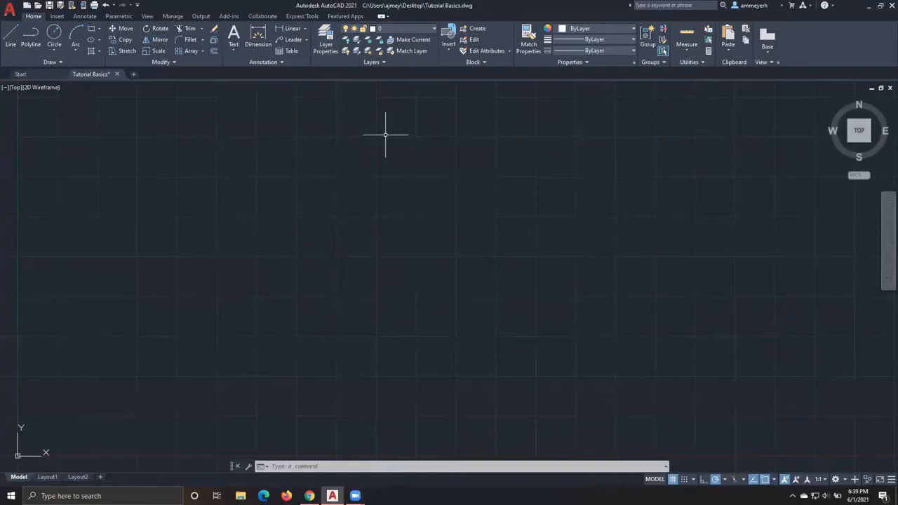
- Make Upper Deck the current layer and draw a horizontal line about 1'-5 1/2" long in the middle of the drawing area
{"action": "left_click", "coordinate": [423, 33]}
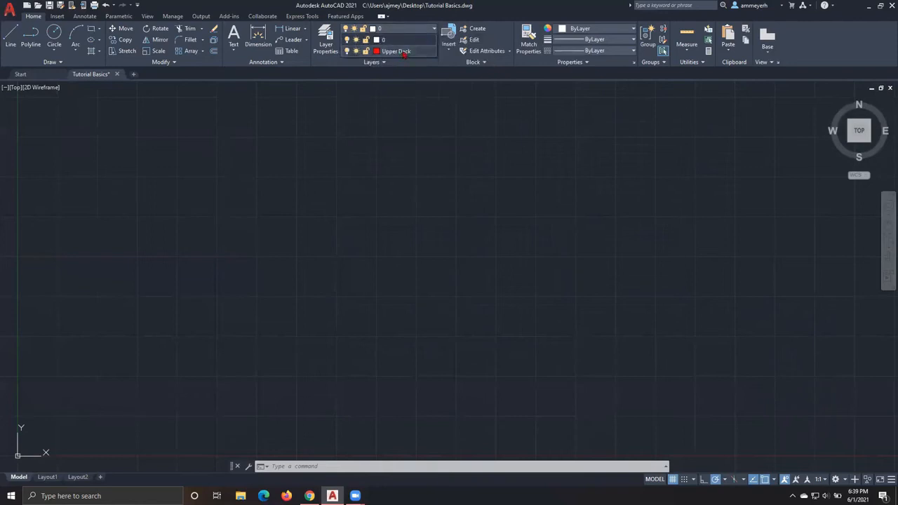
{"action": "left_click", "coordinate": [404, 53]}
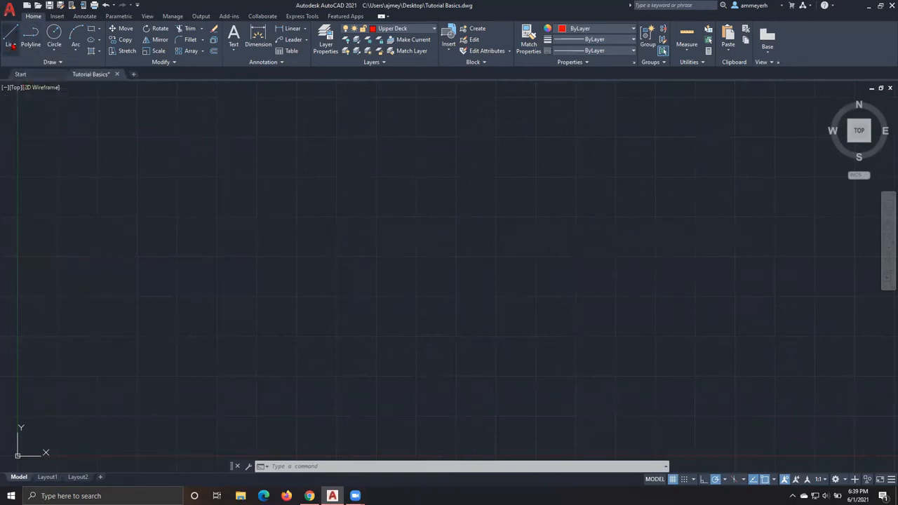
{"action": "left_click", "coordinate": [11, 39]}
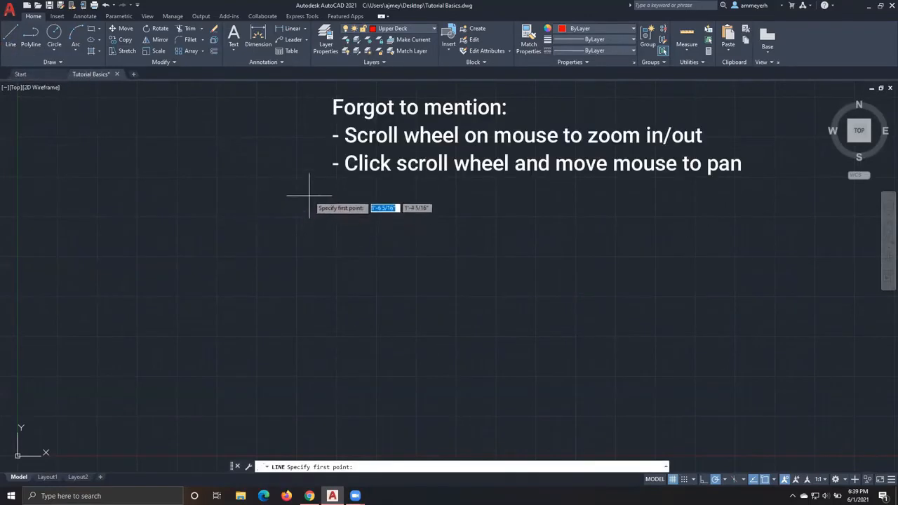
{"action": "middle_click_drag", "start_coordinate": [53, 455], "coordinate": [138, 408]}
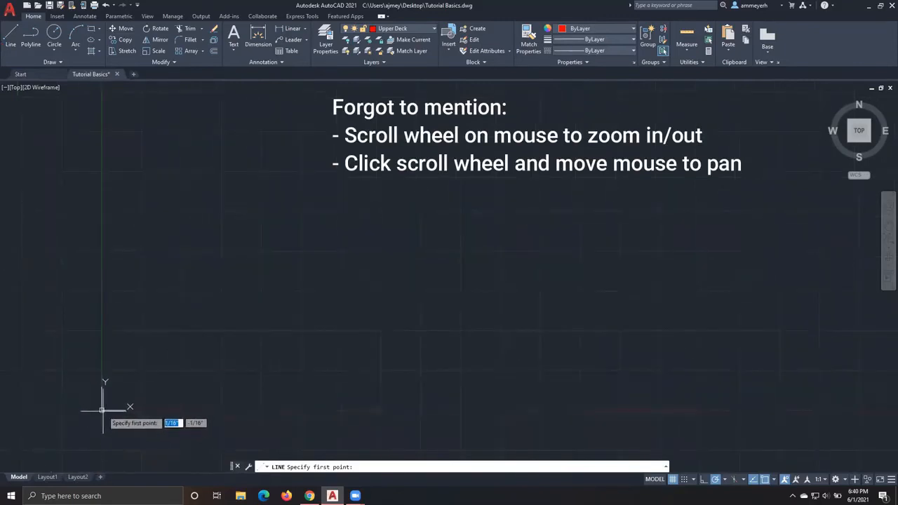
{"action": "middle_click_drag", "start_coordinate": [381, 241], "coordinate": [330, 280]}
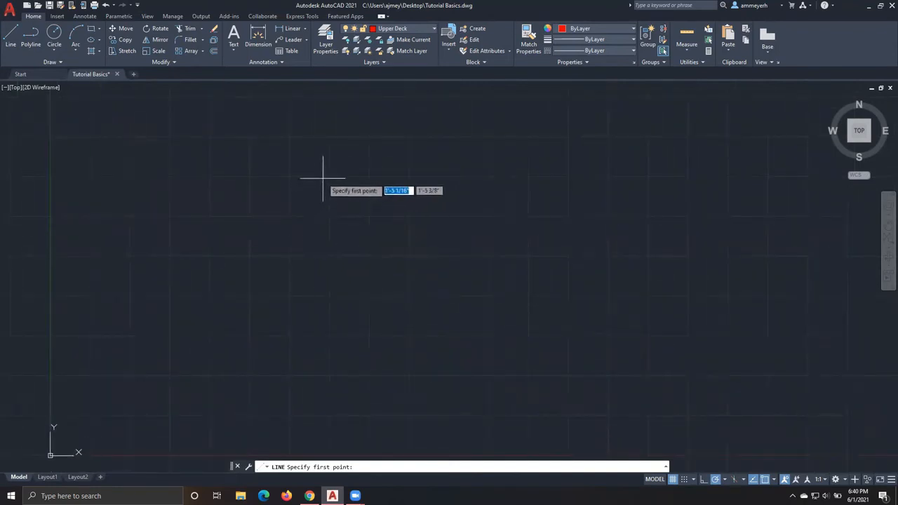
{"action": "left_click", "coordinate": [305, 203]}
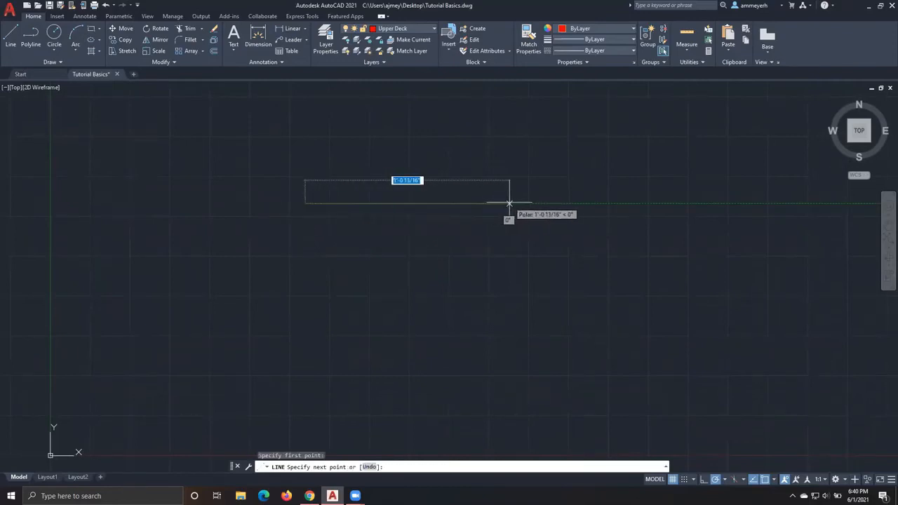
{"action": "middle_click_drag", "start_coordinate": [509, 203], "coordinate": [488, 237]}
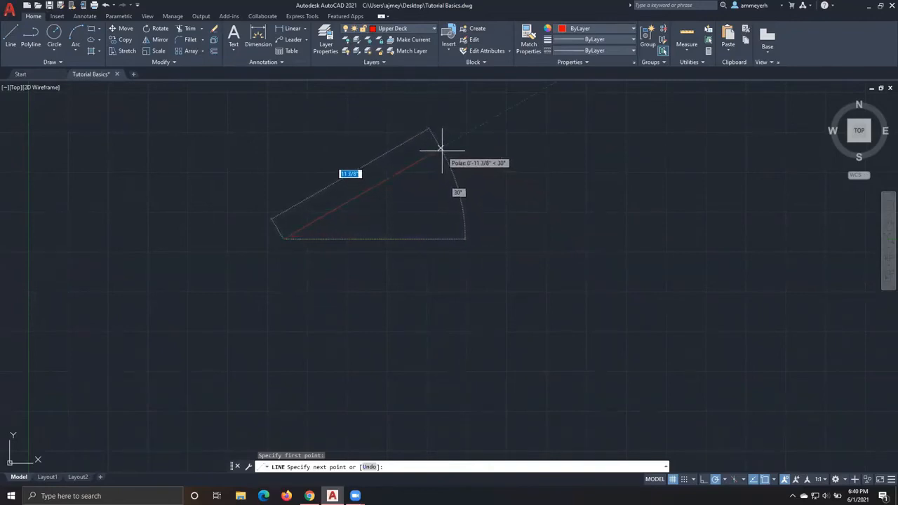
{"action": "middle_click_drag", "start_coordinate": [440, 161], "coordinate": [452, 197]}
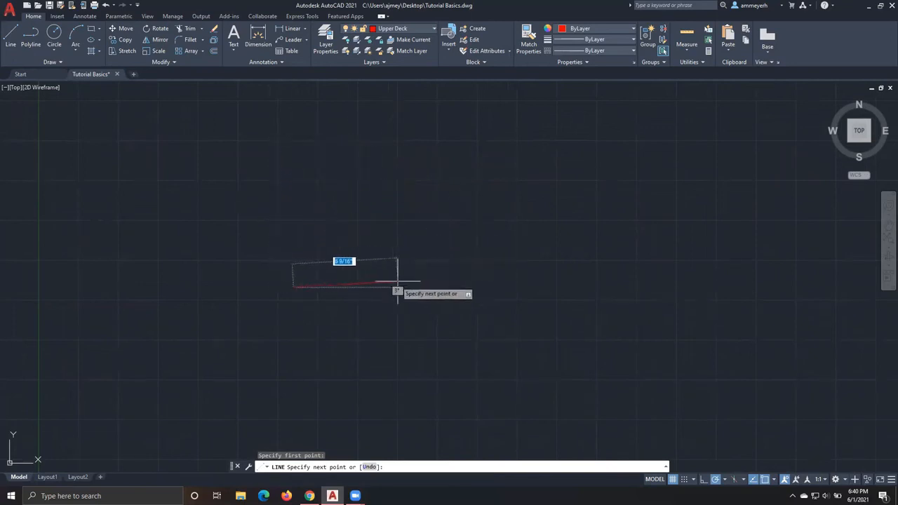
{"action": "middle_click_drag", "start_coordinate": [520, 287], "coordinate": [481, 236]}
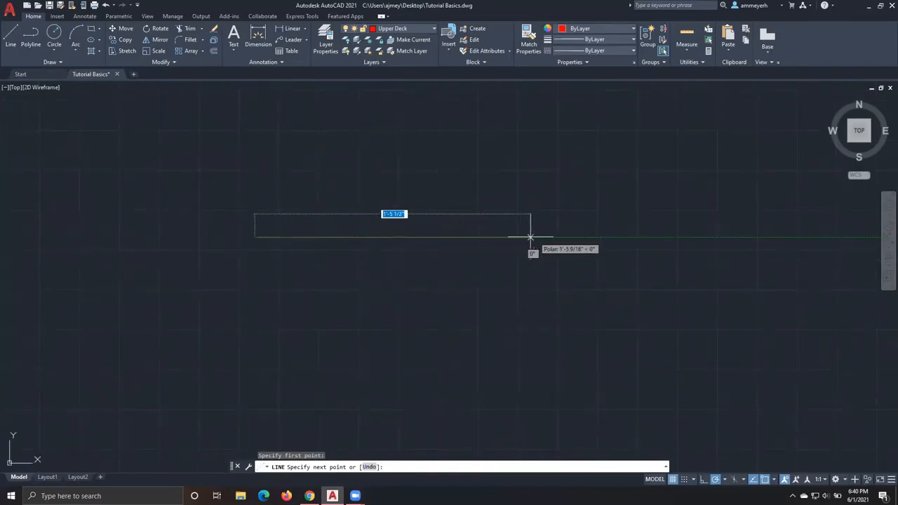
{"action": "left_click", "coordinate": [534, 237]}
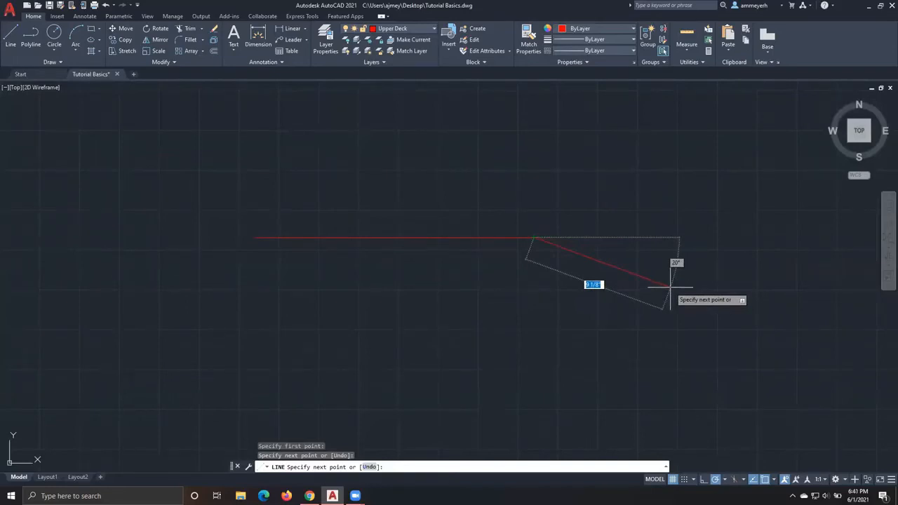
{"action": "key", "text": "Escape"}
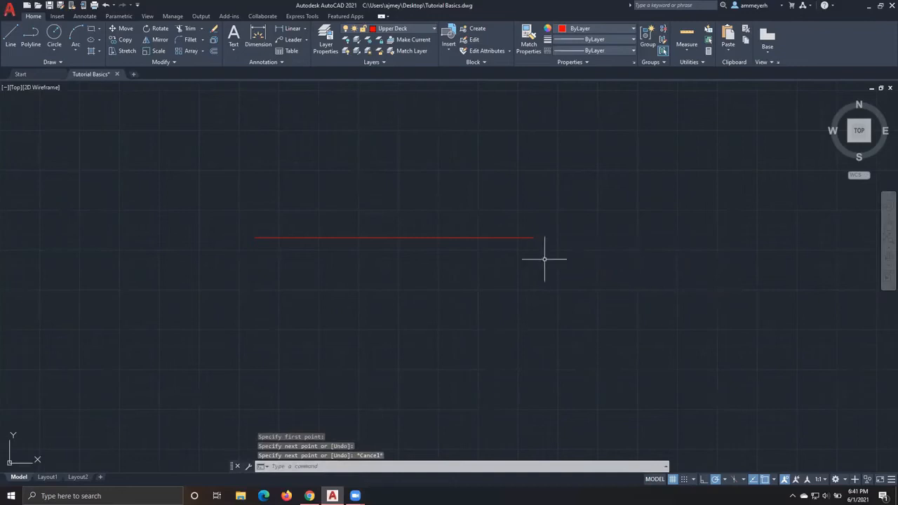
- Move the line down and to the right by its midpoint grip, and stretch its left endpoint up and left so it slopes
{"action": "left_click", "coordinate": [448, 237]}
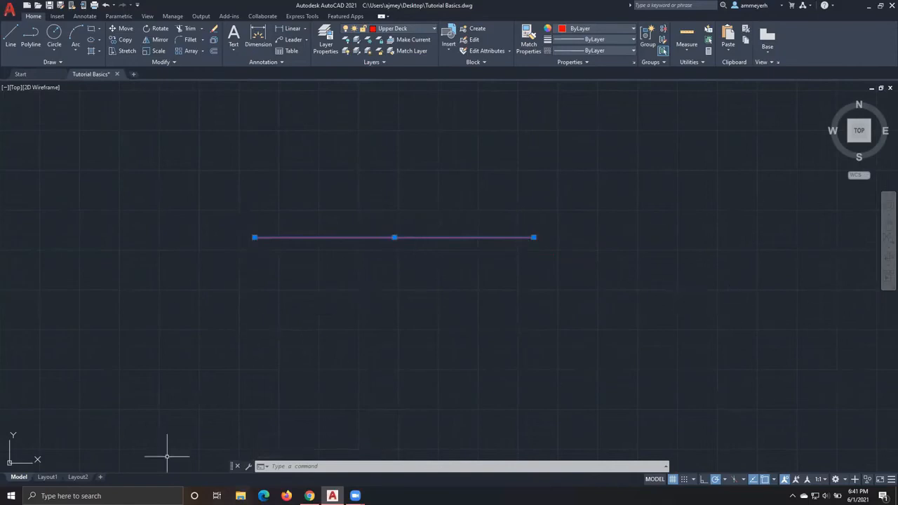
{"action": "left_click", "coordinate": [395, 237]}
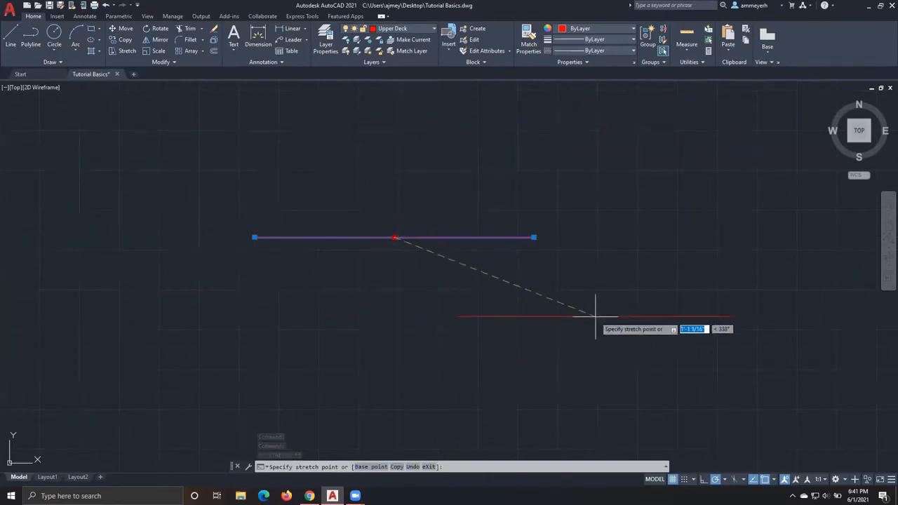
{"action": "left_click", "coordinate": [554, 319]}
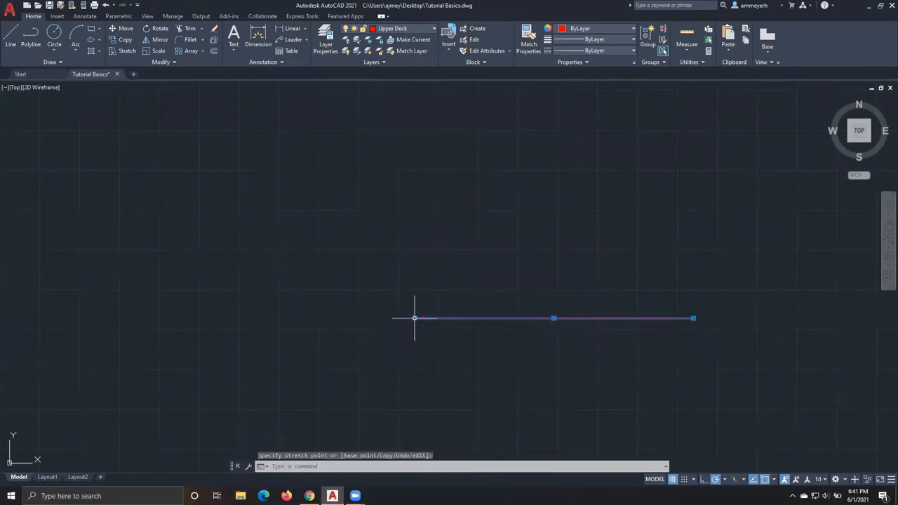
{"action": "mouse_move", "coordinate": [414, 318]}
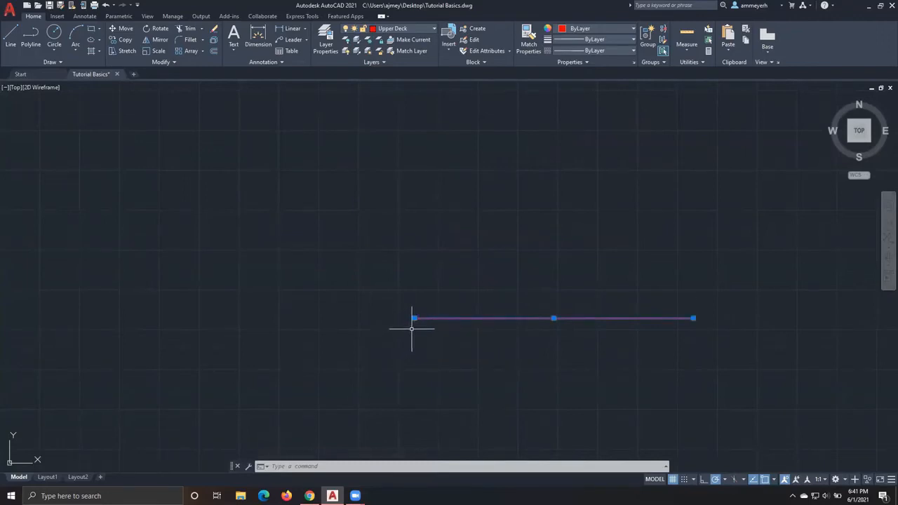
{"action": "left_click", "coordinate": [414, 318]}
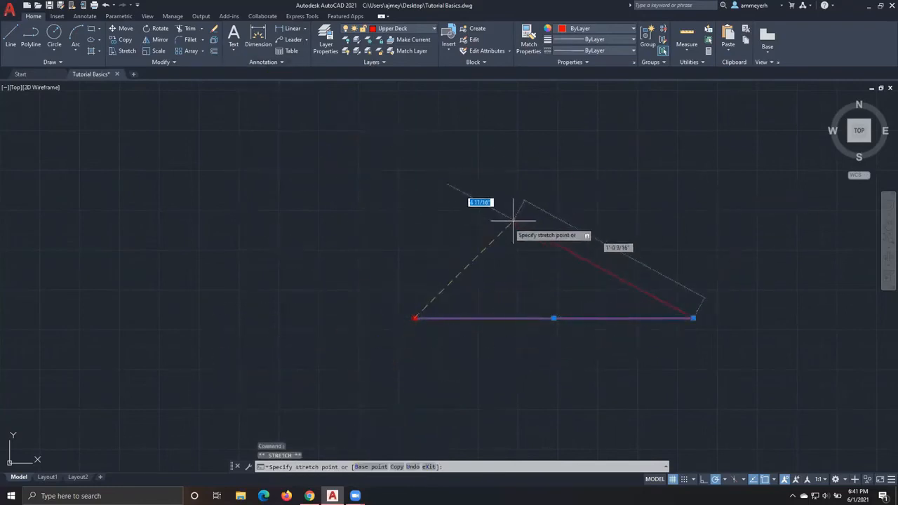
{"action": "left_click", "coordinate": [252, 175]}
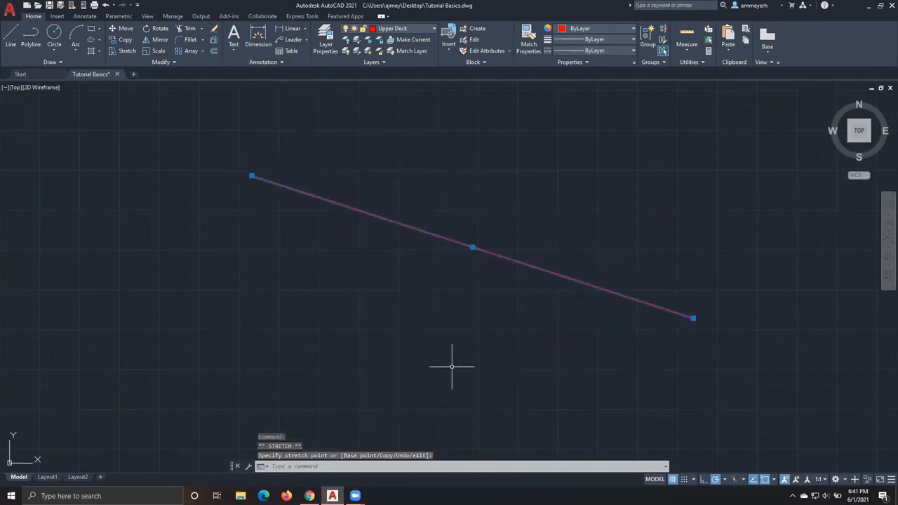
{"action": "key", "text": "Escape"}
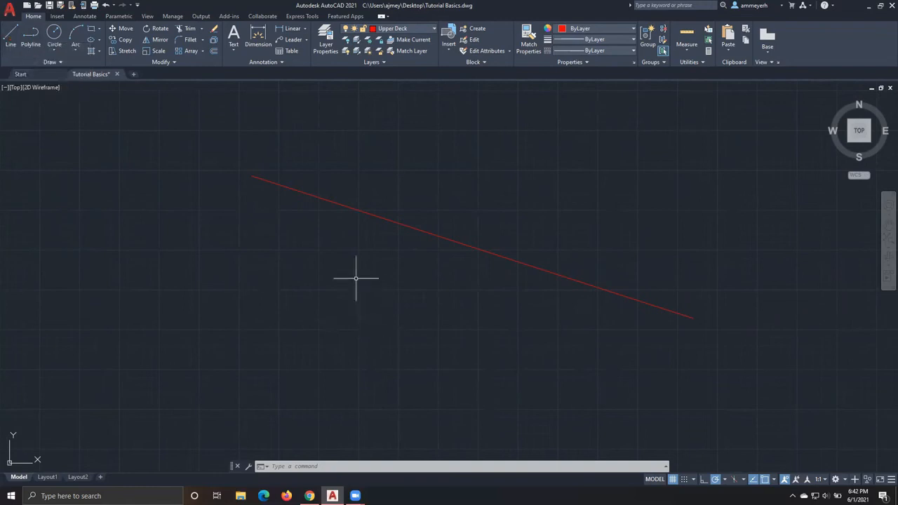
- Draw a line from a point below the sloped line up to it, meeting it perpendicularly near its upper-left end
{"action": "type", "text": "l"}
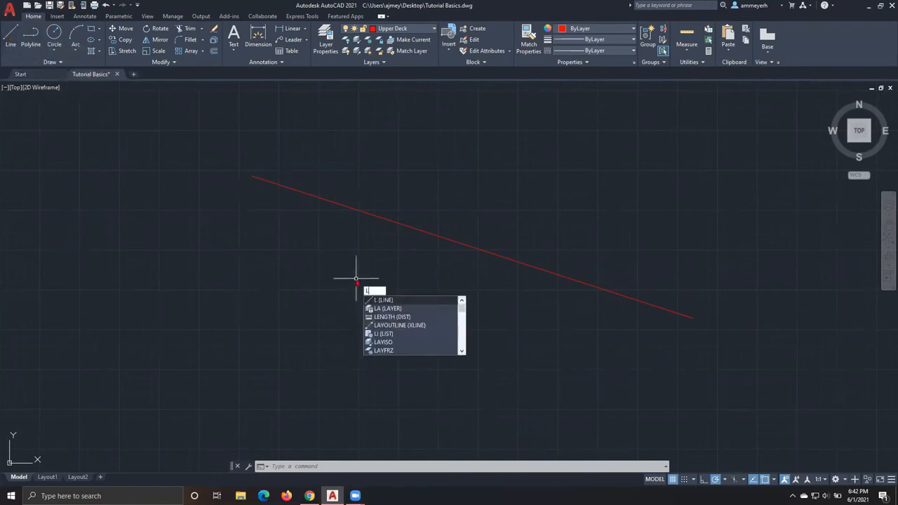
{"action": "key", "text": "Return"}
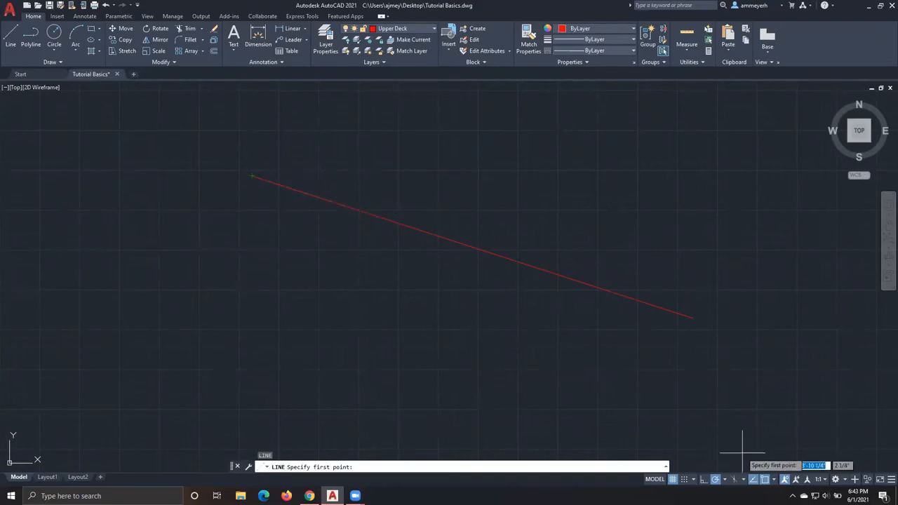
{"action": "left_click", "coordinate": [776, 482]}
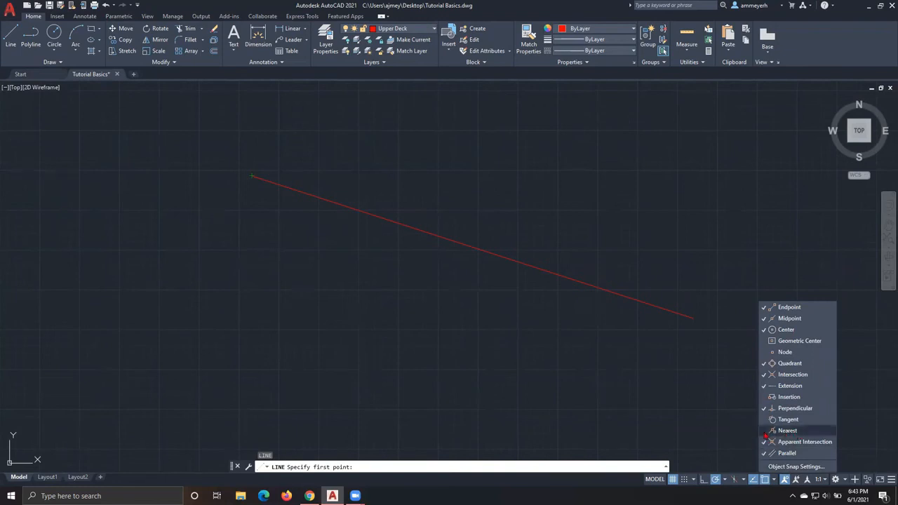
{"action": "left_click", "coordinate": [372, 273]}
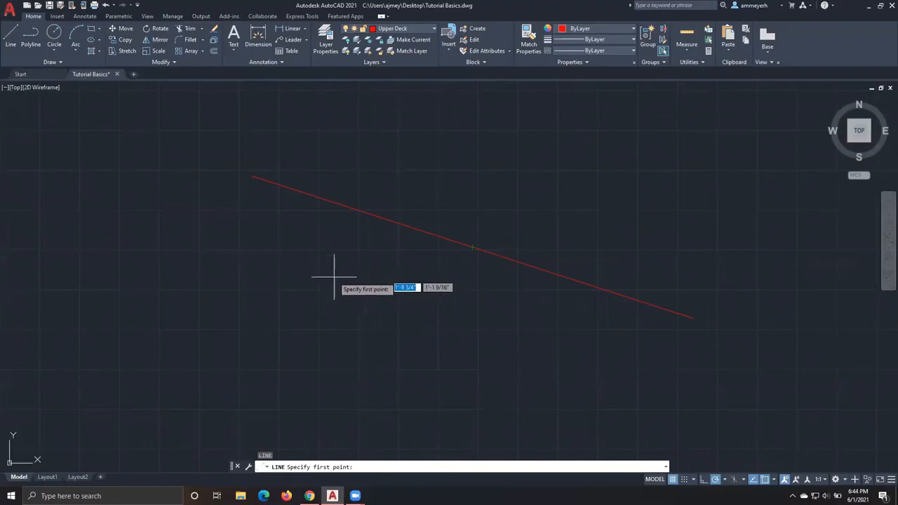
{"action": "left_click", "coordinate": [299, 323]}
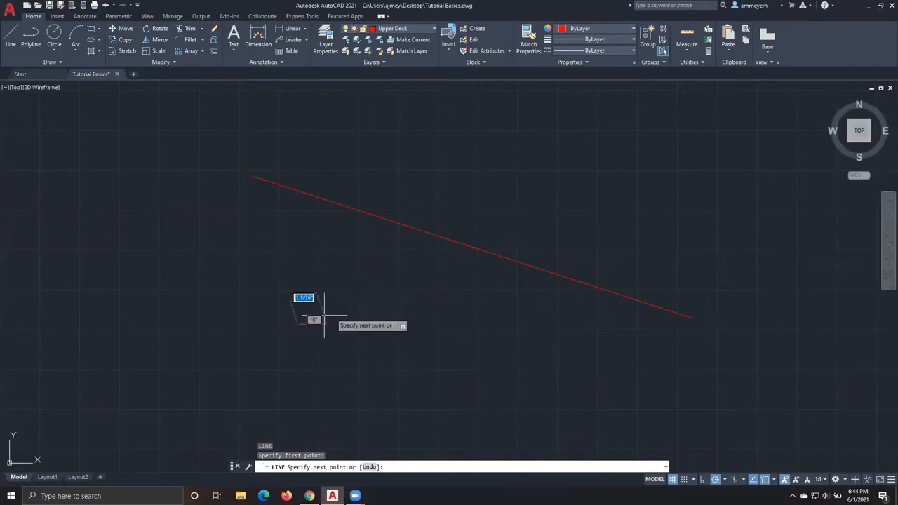
{"action": "left_click", "coordinate": [337, 203]}
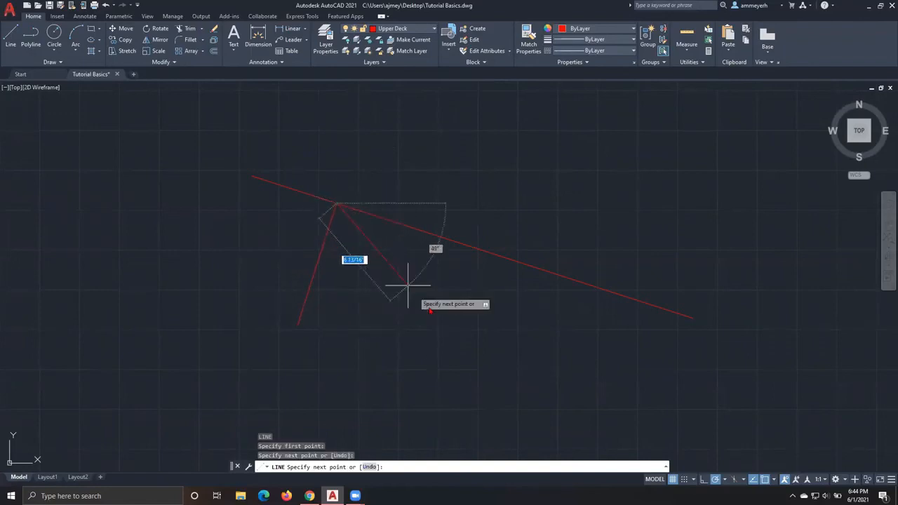
{"action": "key", "text": "Escape"}
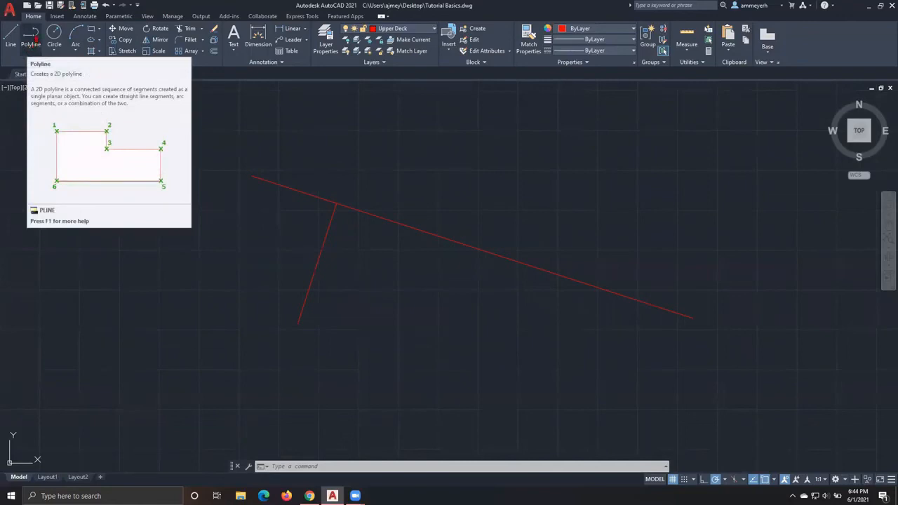
- Draw an open eight-segment polyline around the two lines, starting with a horizontal segment above them and ending short of its start point
{"action": "left_click", "coordinate": [34, 41]}
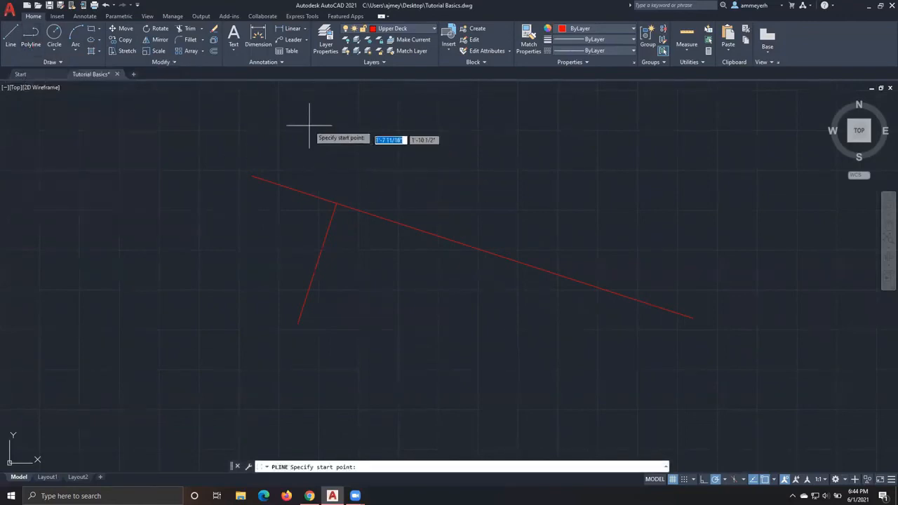
{"action": "left_click", "coordinate": [304, 123]}
{"action": "left_click", "coordinate": [583, 123]}
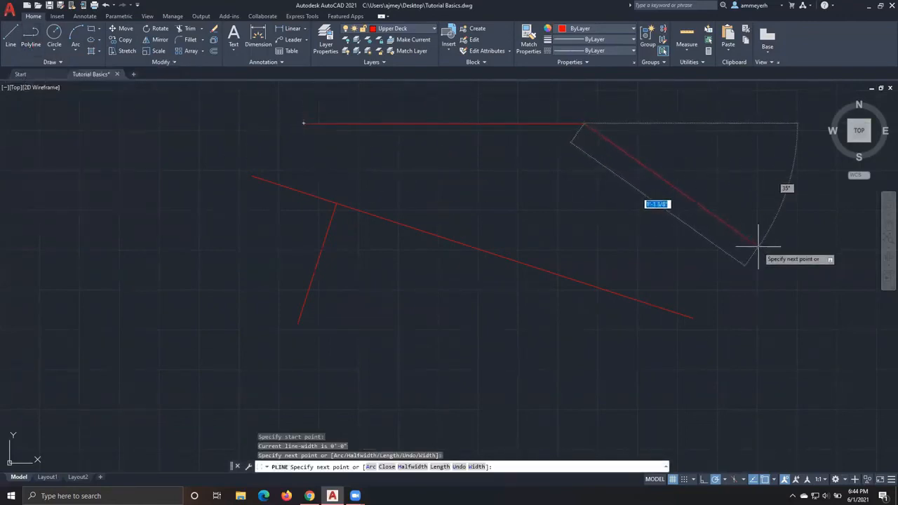
{"action": "left_click", "coordinate": [758, 246]}
{"action": "left_click", "coordinate": [790, 379]}
{"action": "left_click", "coordinate": [618, 403]}
{"action": "left_click", "coordinate": [258, 396]}
{"action": "left_click", "coordinate": [149, 270]}
{"action": "left_click", "coordinate": [160, 151]}
{"action": "left_click", "coordinate": [259, 121]}
{"action": "key", "text": "Escape"}
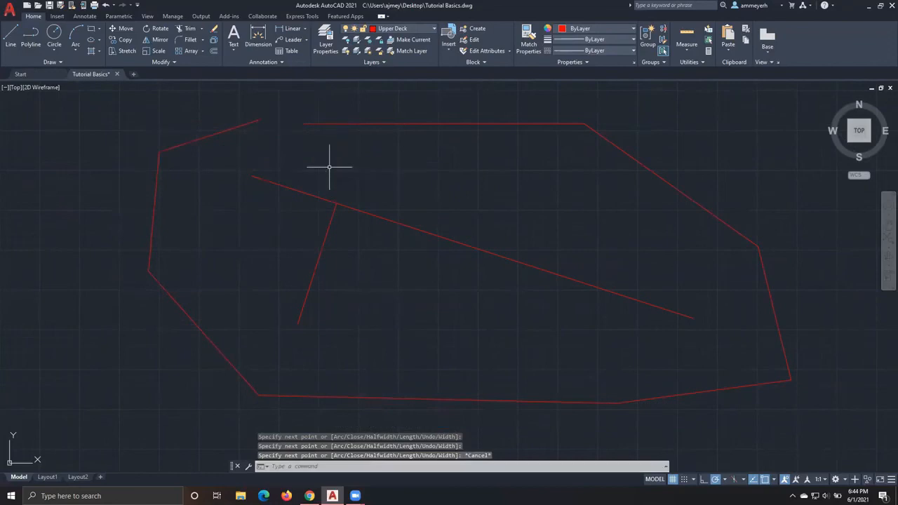
- Select the two lines and the polyline one at a time to compare separate lines with connected polyline segments
{"action": "left_click", "coordinate": [405, 227]}
{"action": "key", "text": "Escape"}
{"action": "left_click", "coordinate": [325, 239]}
{"action": "key", "text": "Escape"}
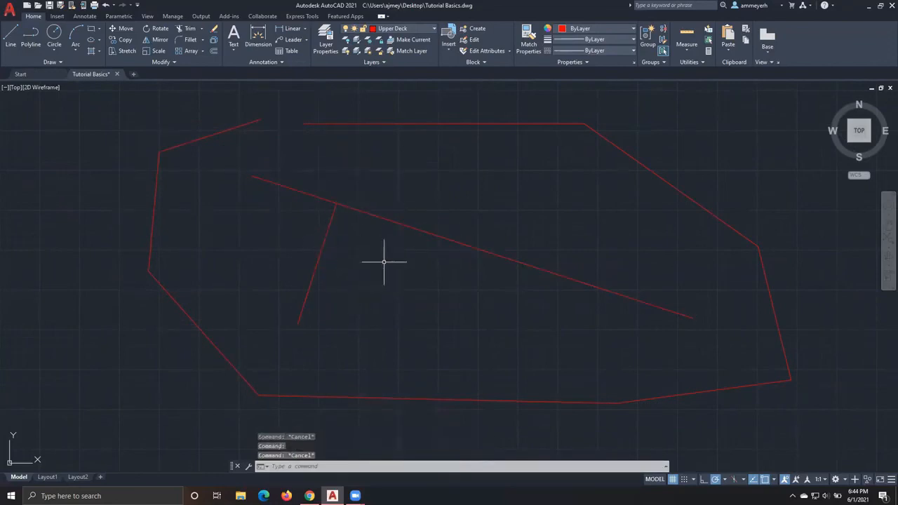
{"action": "left_click", "coordinate": [449, 123]}
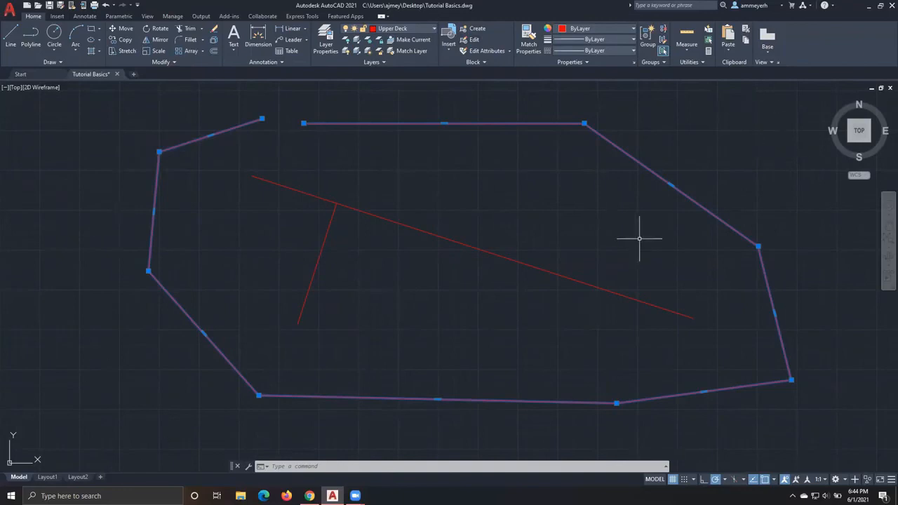
{"action": "key", "text": "Escape"}
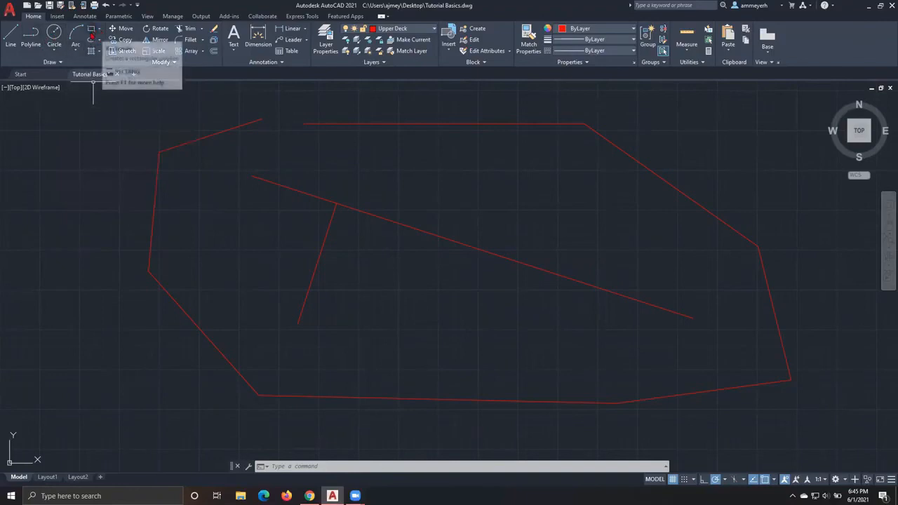
{"action": "left_click", "coordinate": [55, 52]}
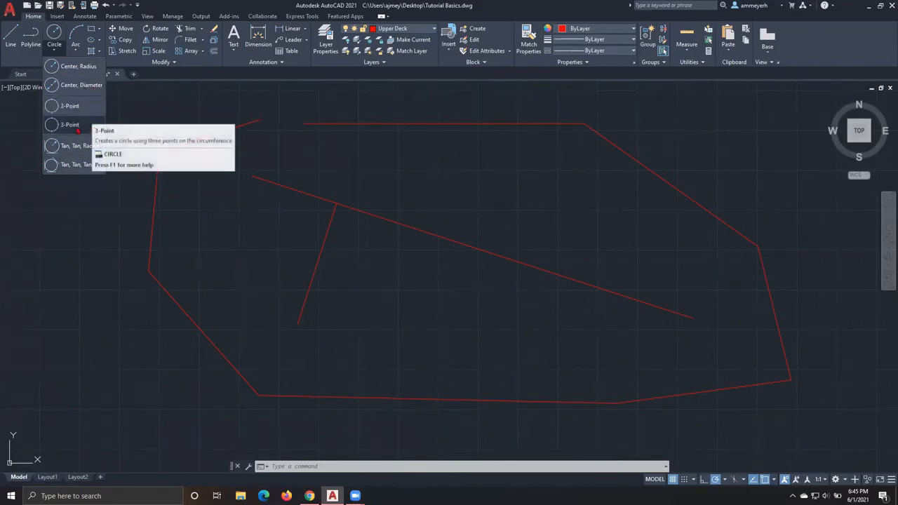
{"action": "left_click", "coordinate": [76, 53]}
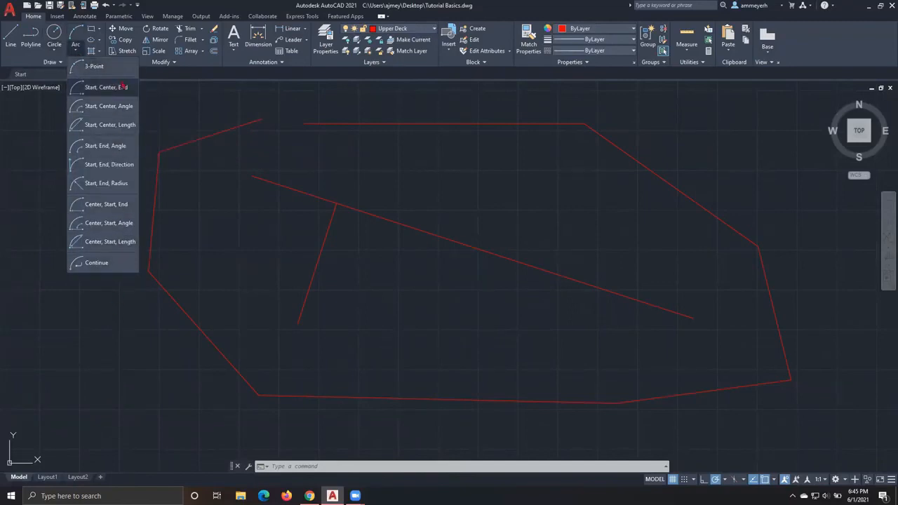
{"action": "left_click", "coordinate": [99, 30]}
{"action": "left_click", "coordinate": [98, 31]}
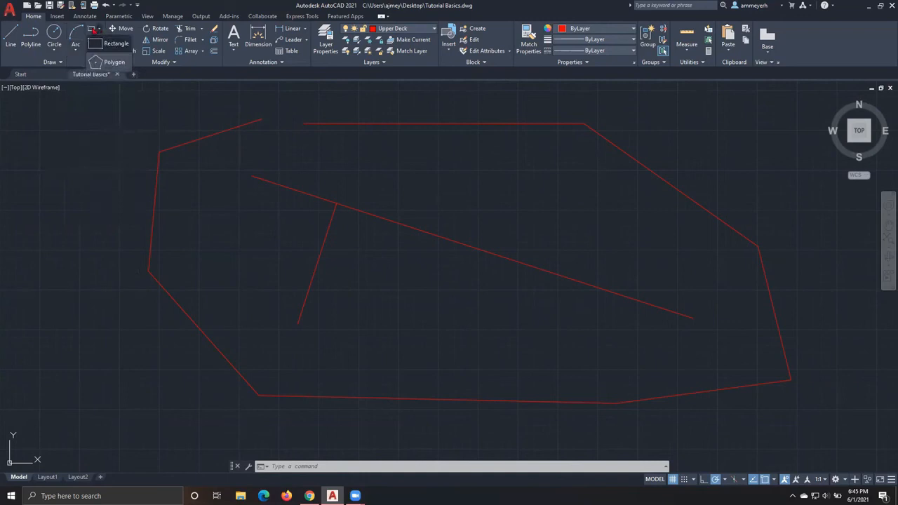
{"action": "left_click", "coordinate": [100, 28]}
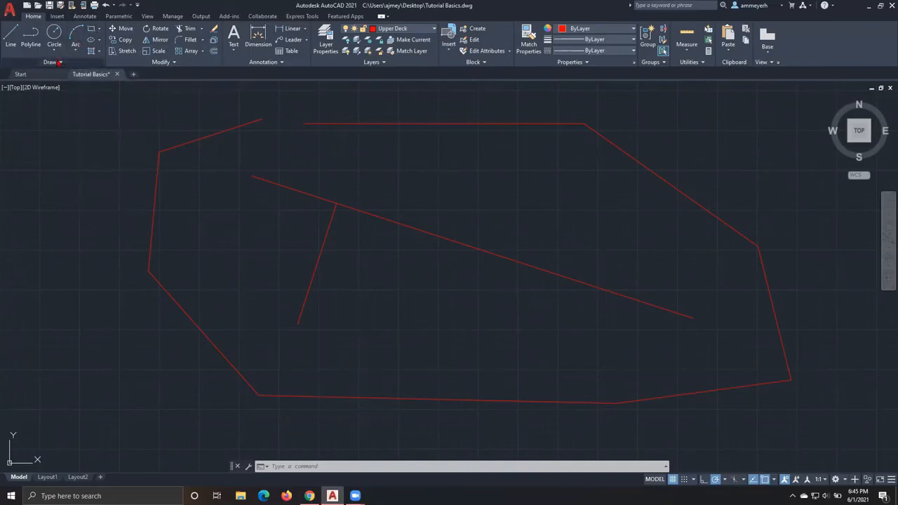
- Look through the additional tools available for drawing, modifying, annotation and layers
{"action": "left_click", "coordinate": [59, 63]}
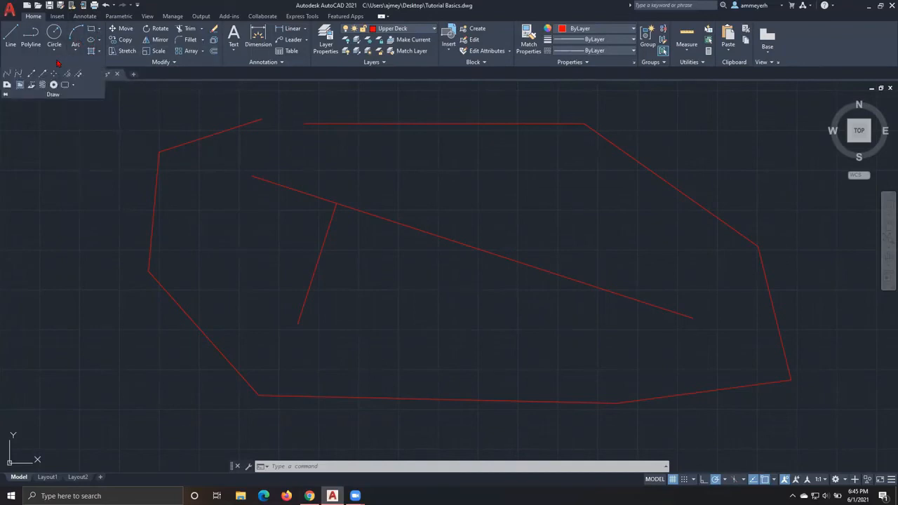
{"action": "left_click", "coordinate": [174, 63]}
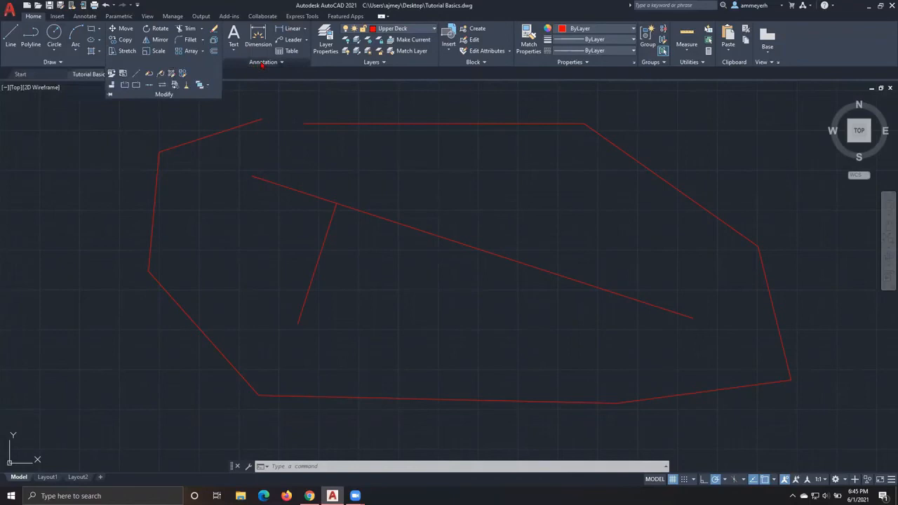
{"action": "left_click", "coordinate": [61, 62]}
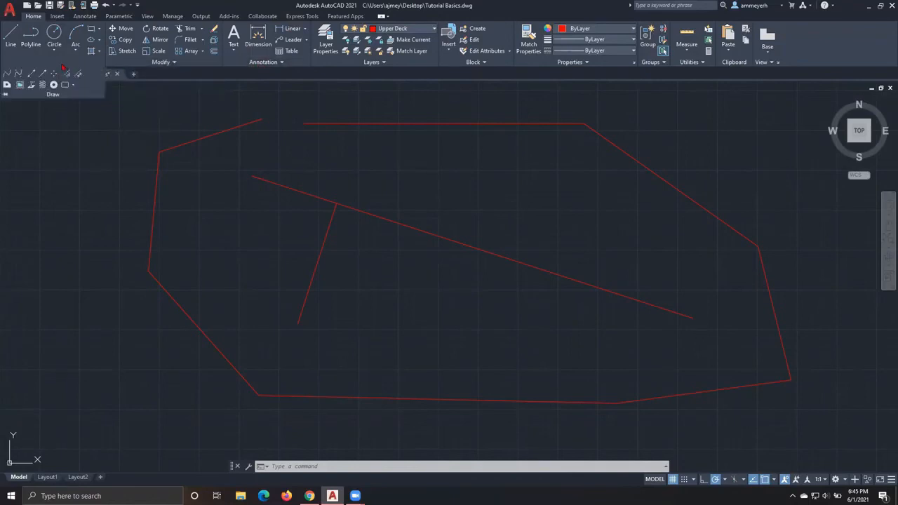
{"action": "left_click", "coordinate": [161, 62]}
{"action": "right_click", "coordinate": [163, 64]}
{"action": "left_click", "coordinate": [147, 65]}
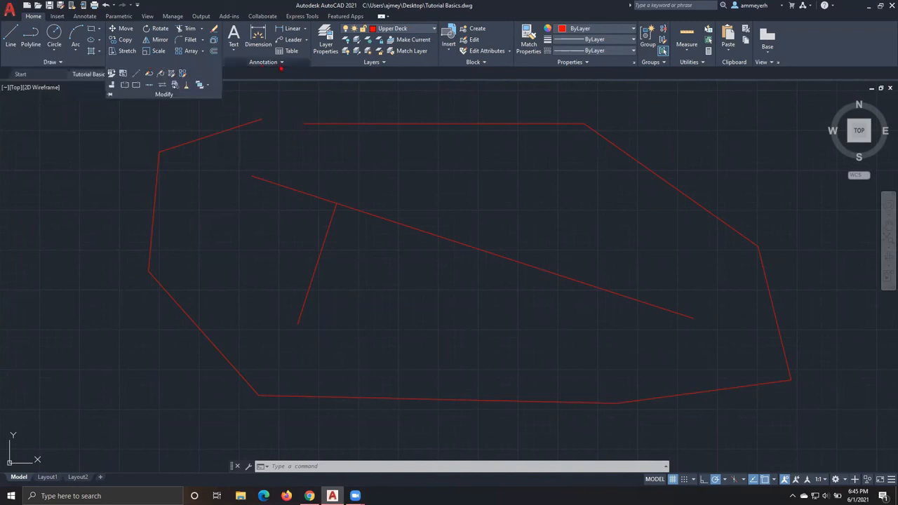
{"action": "left_click", "coordinate": [276, 64]}
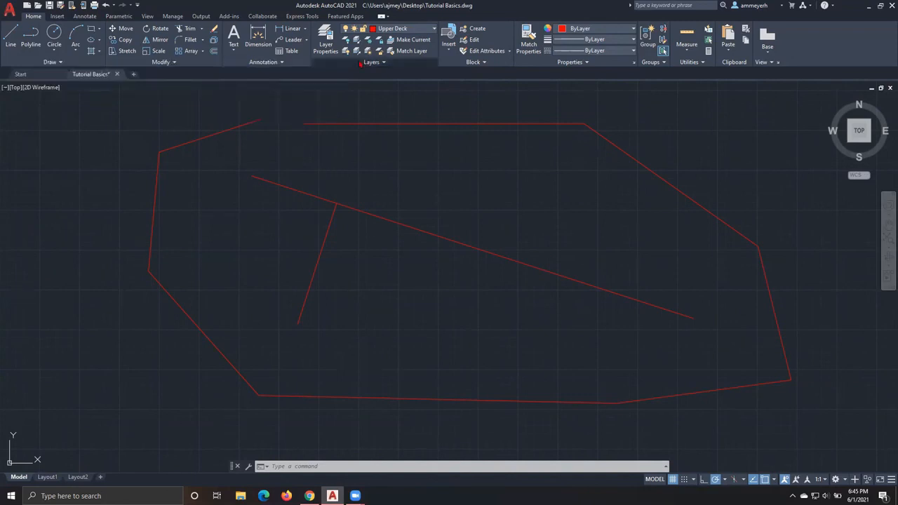
{"action": "left_click", "coordinate": [359, 64]}
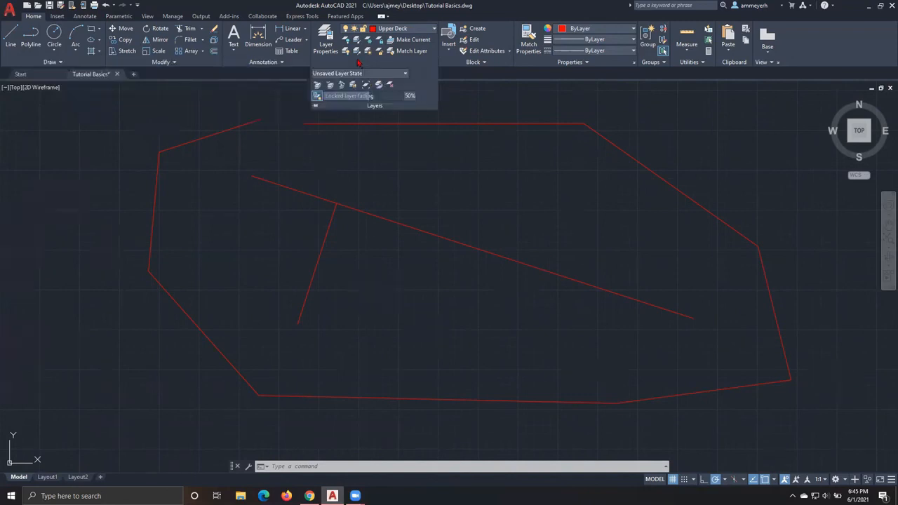